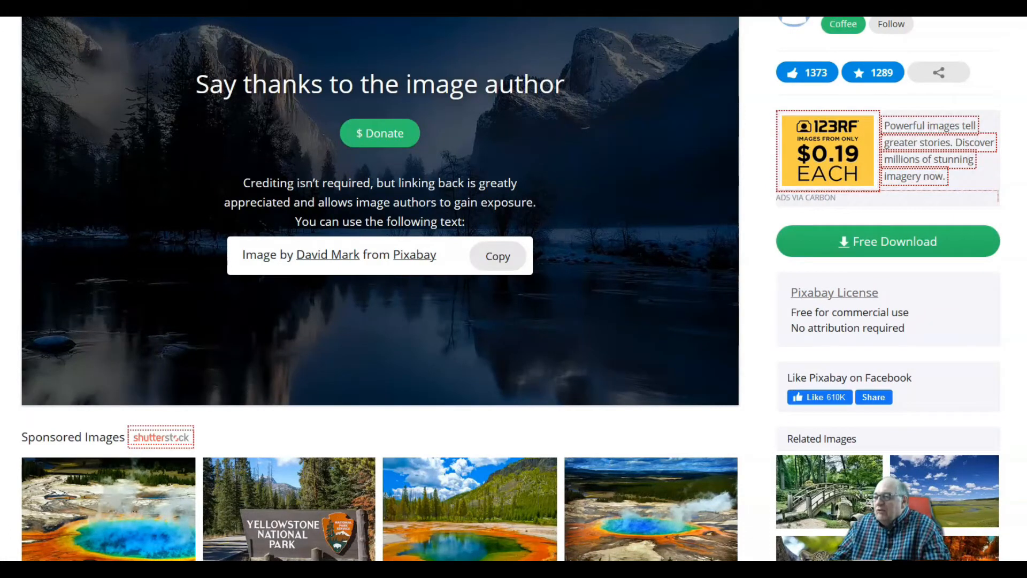
Step: Download the Yellowstone mountain image as a 1920×1108 JPG and save it to the Desktop as yellowstone-national-park-1581879_1920.jpg
left_click(888, 241)
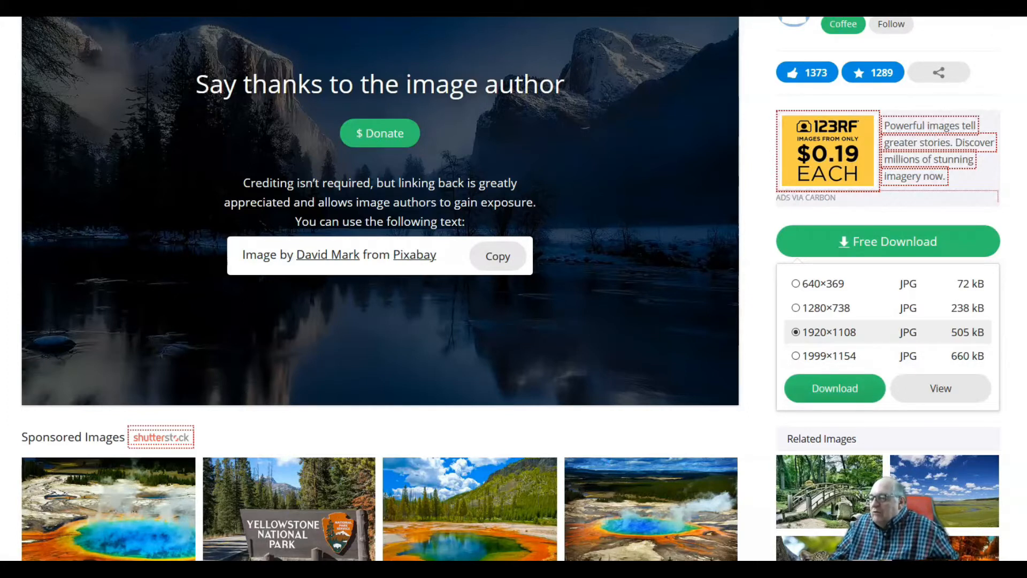
left_click(835, 388)
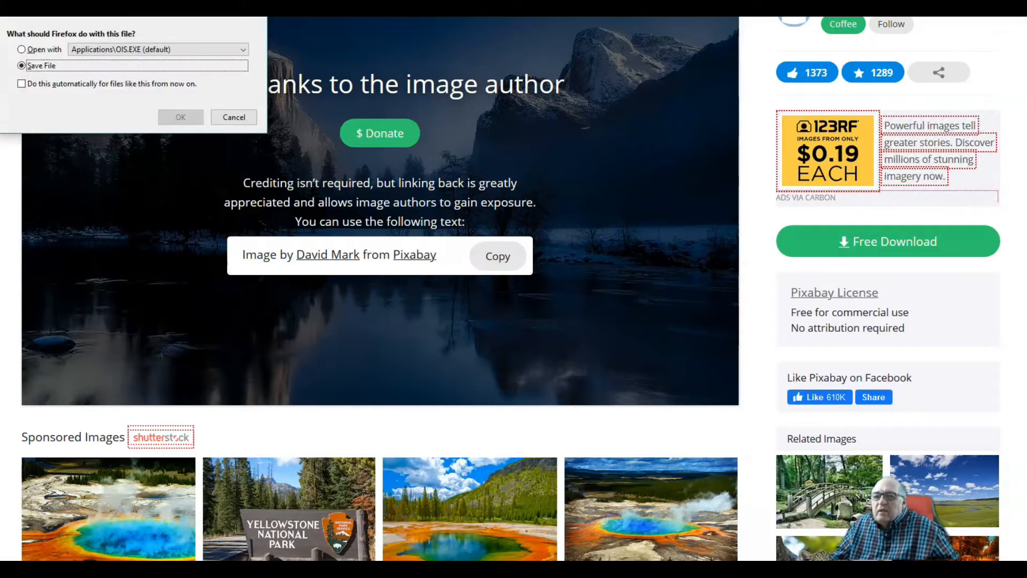
key("Return")
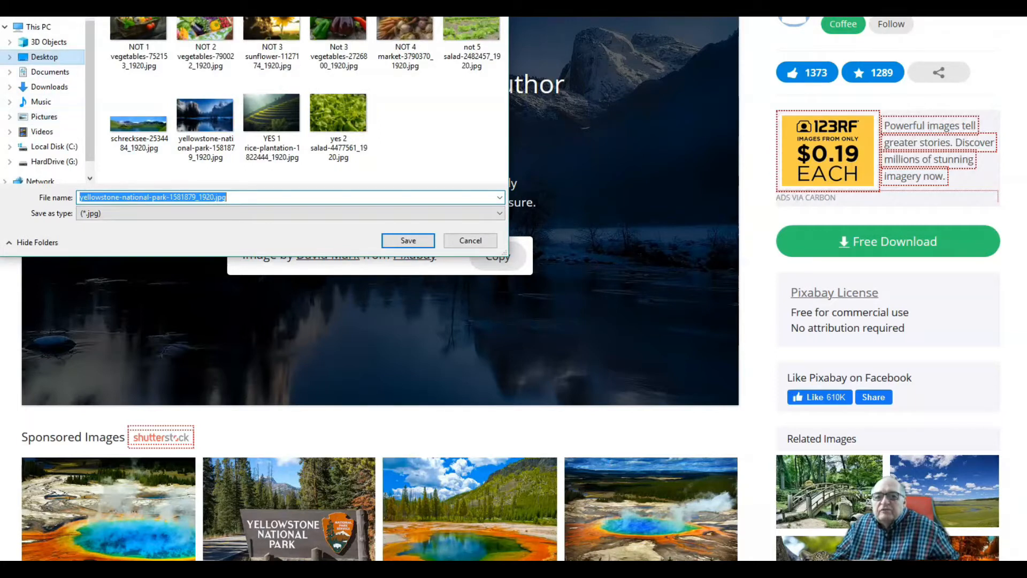
left_click(44, 57)
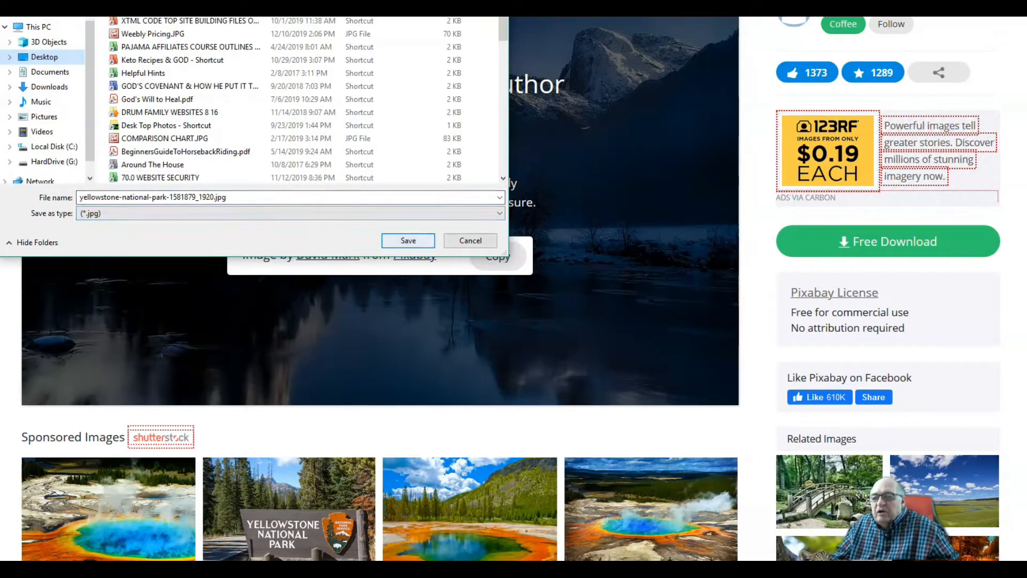
key("Return")
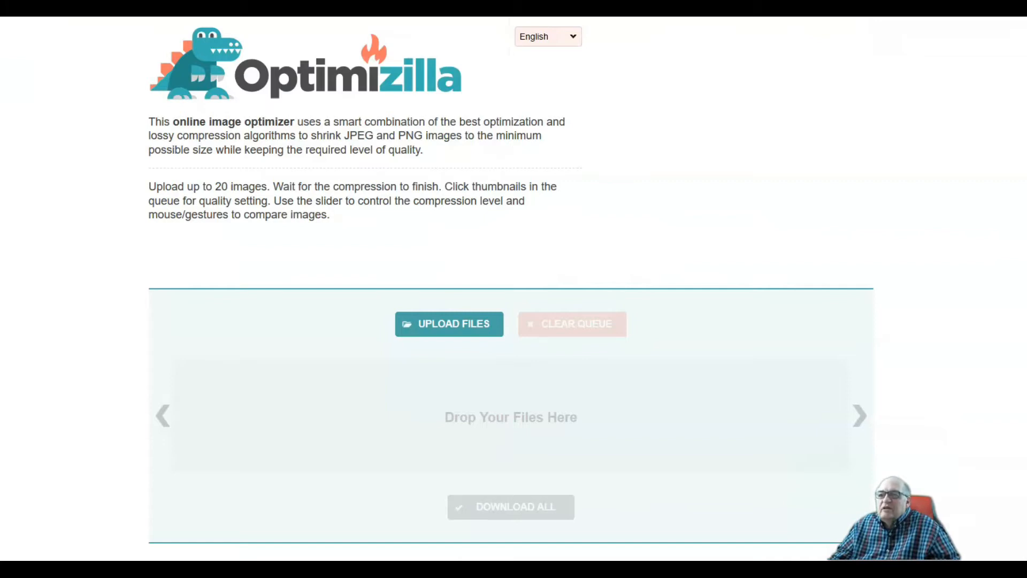
Step: Switch to TinyPNG and upload yellowstone-national-park-1581879_1920.jpg from the Desktop for compression
left_click(549, 37)
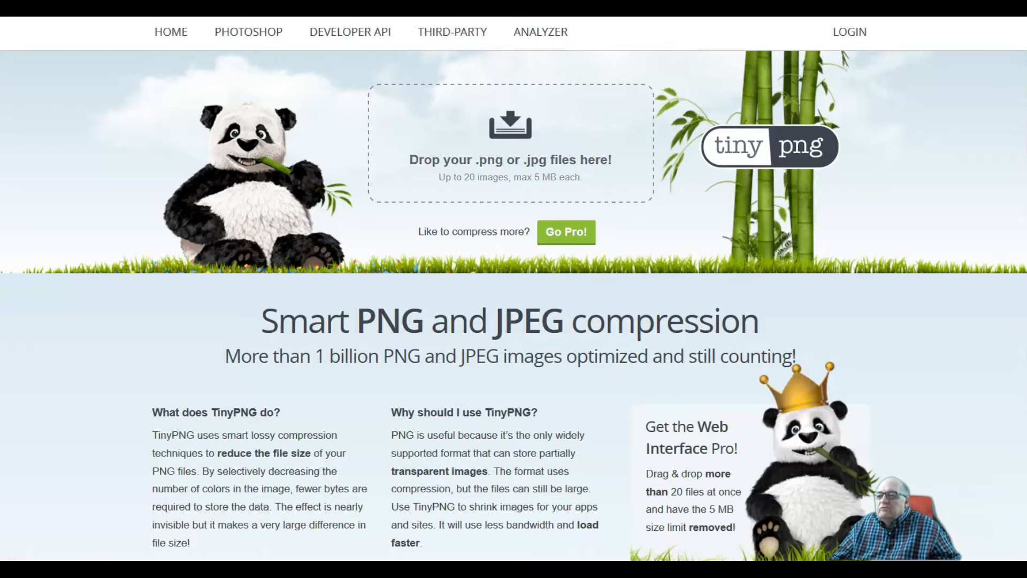
left_click(510, 143)
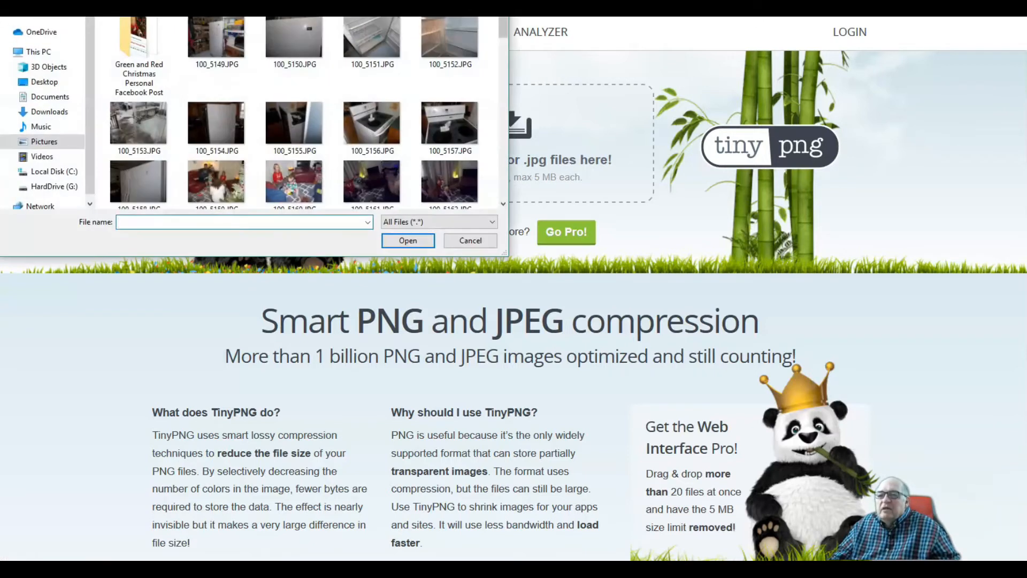
left_click(45, 81)
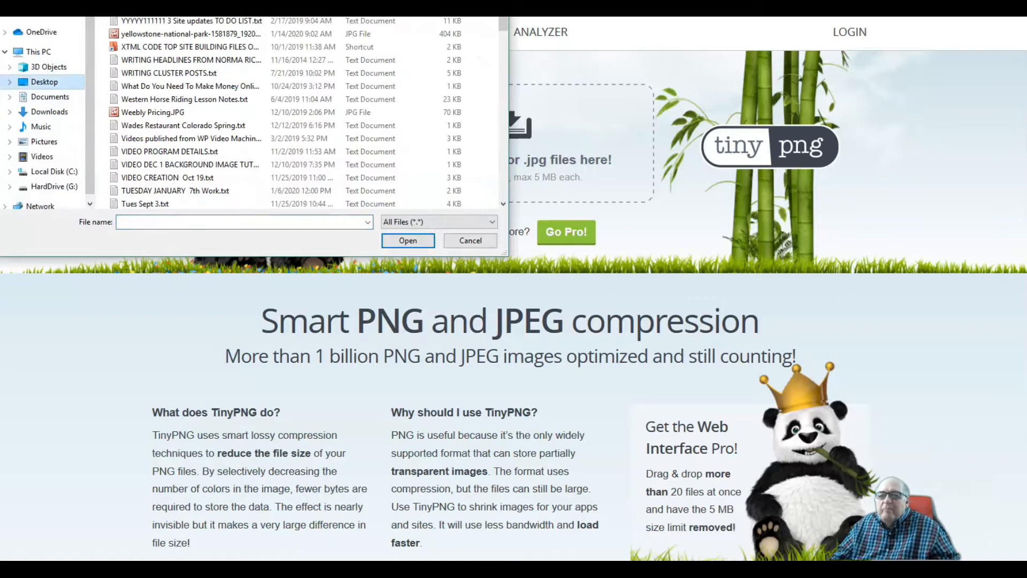
scroll(236, 131, "down", 3)
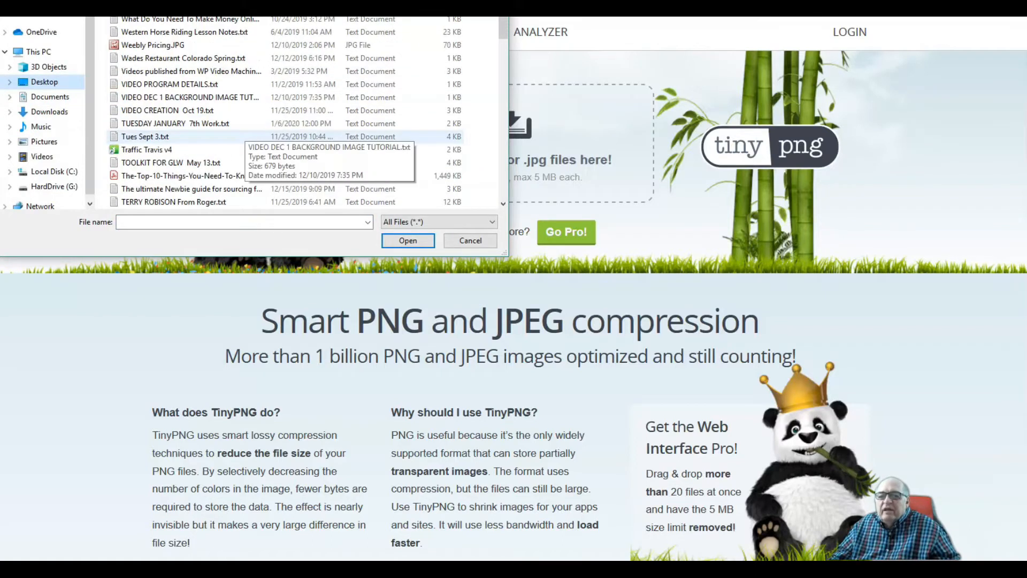
scroll(235, 136, "down", 3)
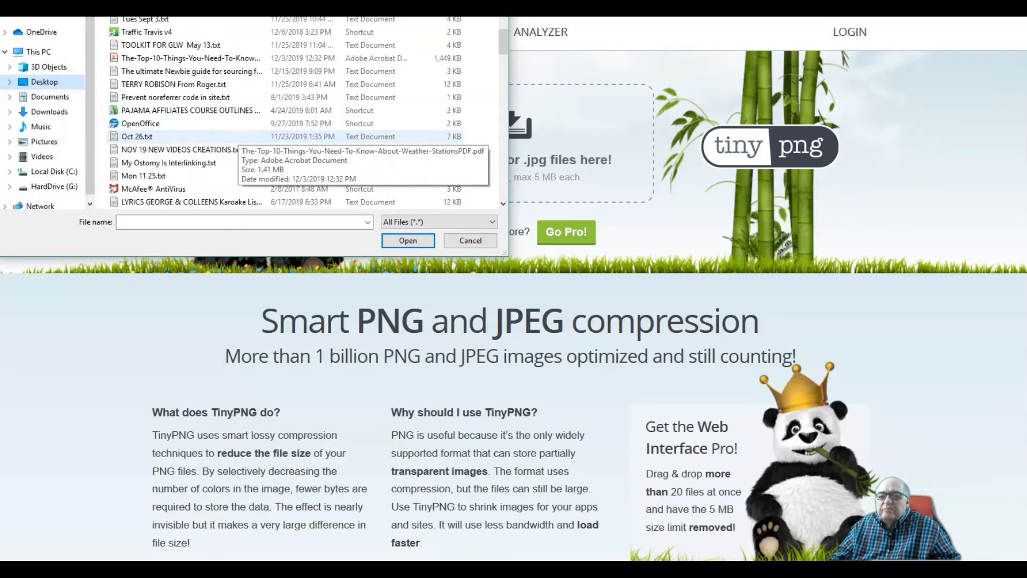
scroll(236, 138, "down", 4)
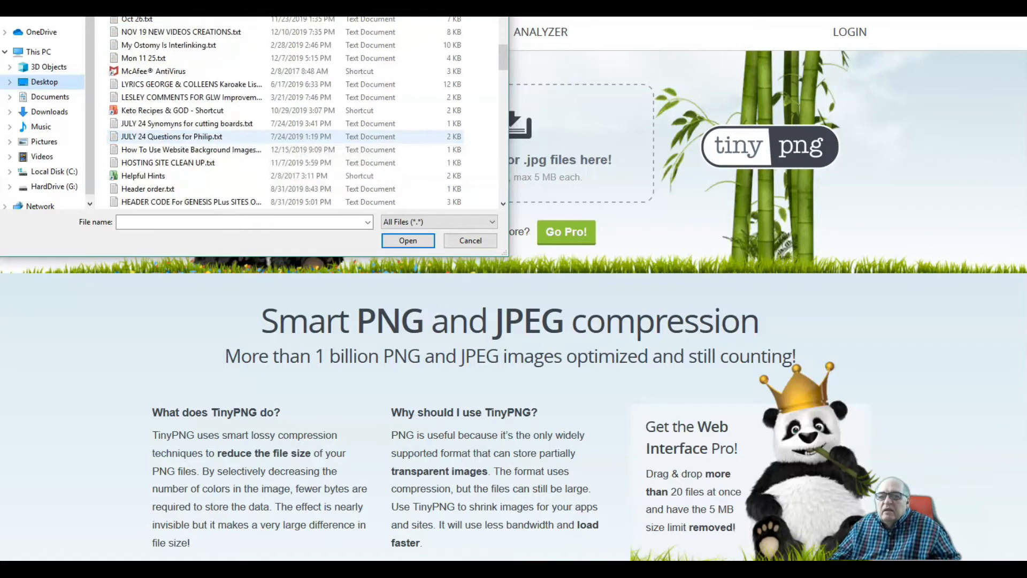
scroll(219, 155, "down", 3)
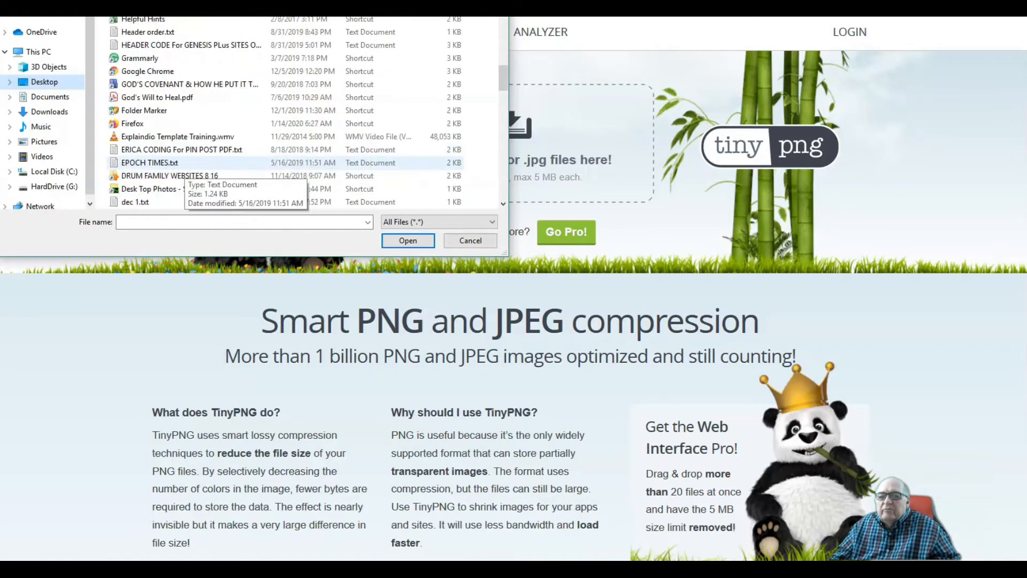
scroll(183, 175, "down", 7)
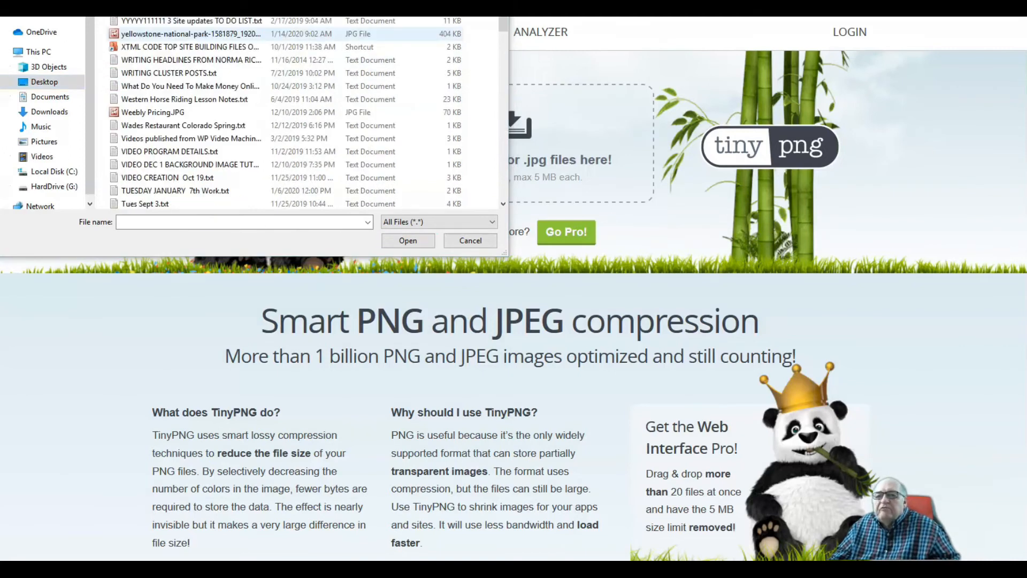
left_click(191, 34)
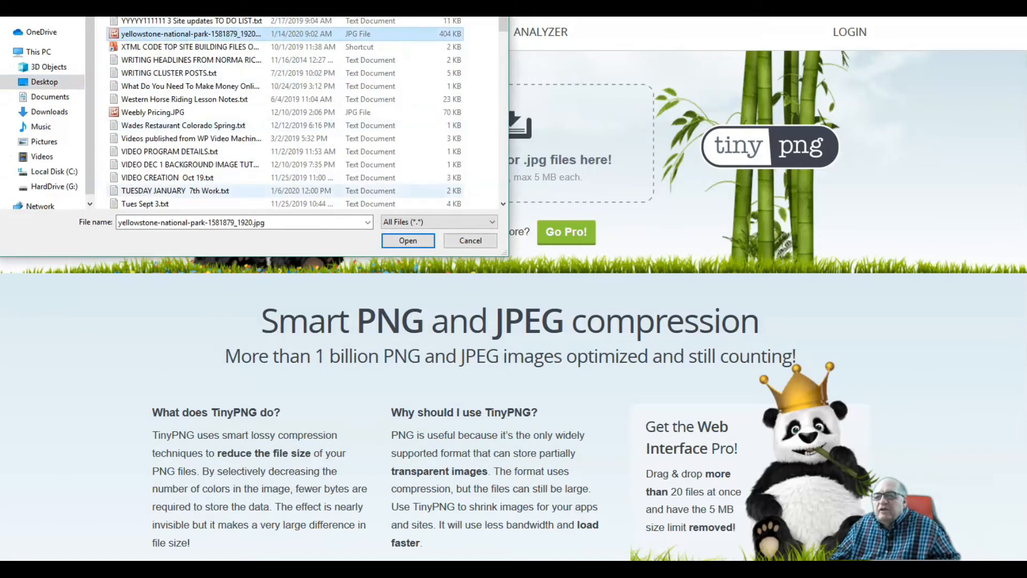
left_click(408, 241)
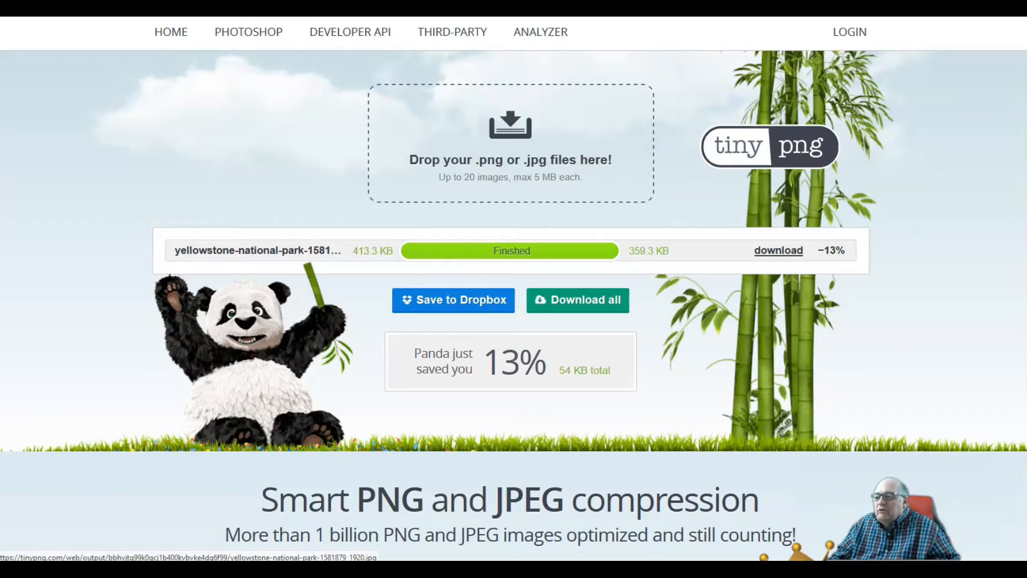
Step: Download the compressed image and save it to the Desktop as "Tiny yellowstone-national-park-1581879_1920.jpg"
left_click(779, 251)
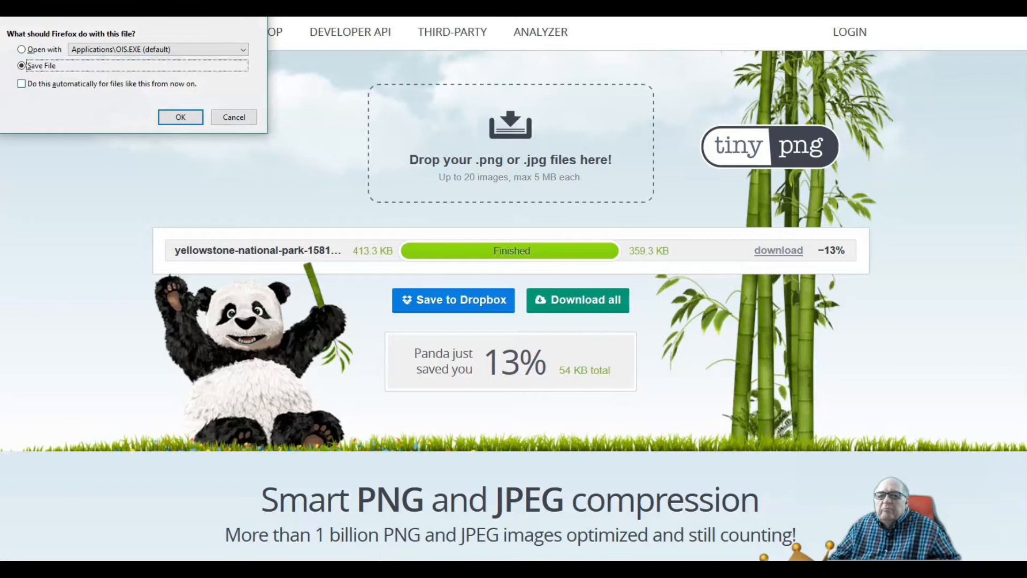
left_click(180, 116)
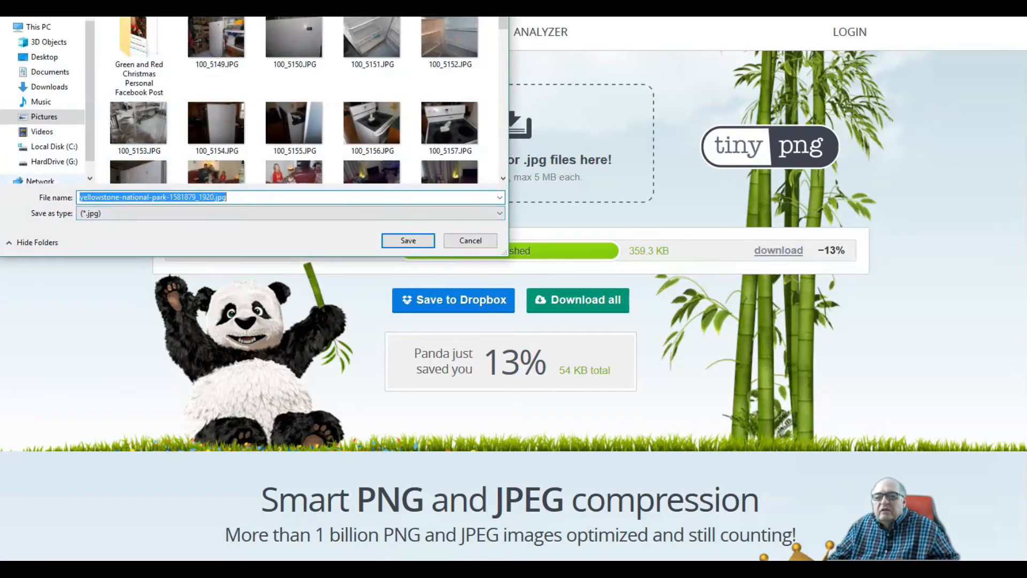
left_click(44, 57)
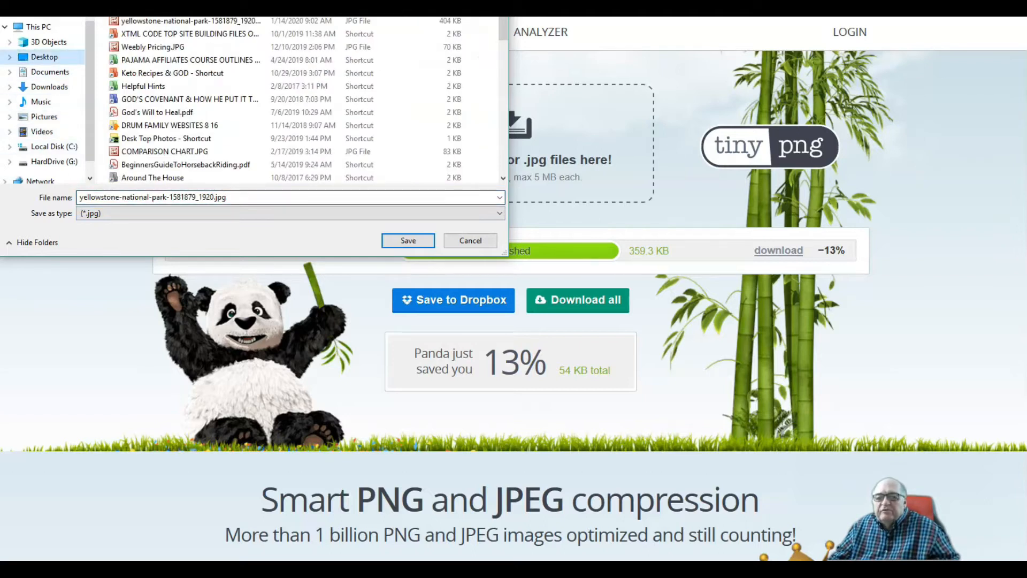
left_click(80, 197)
left_click(81, 197)
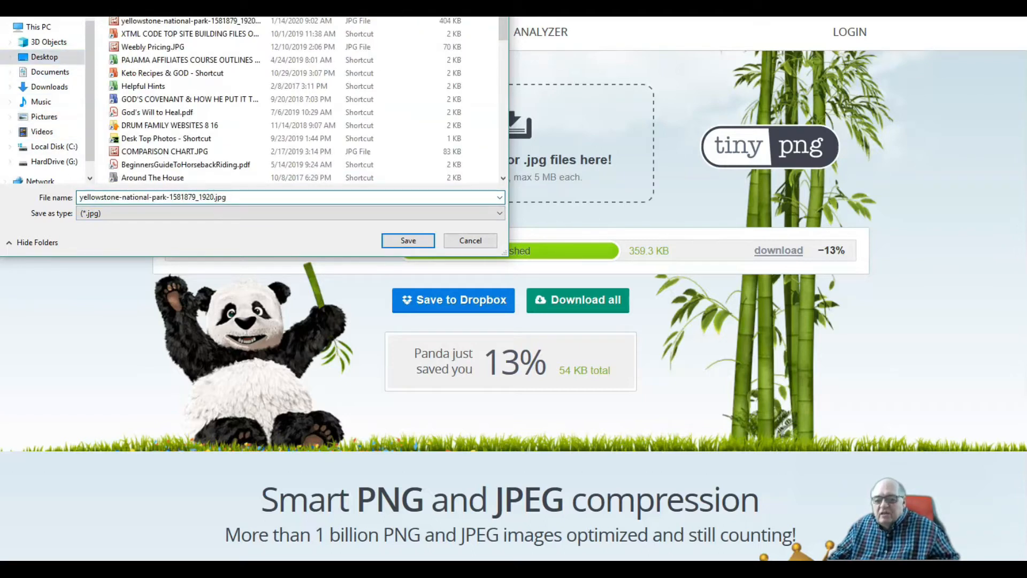
type("Tiny")
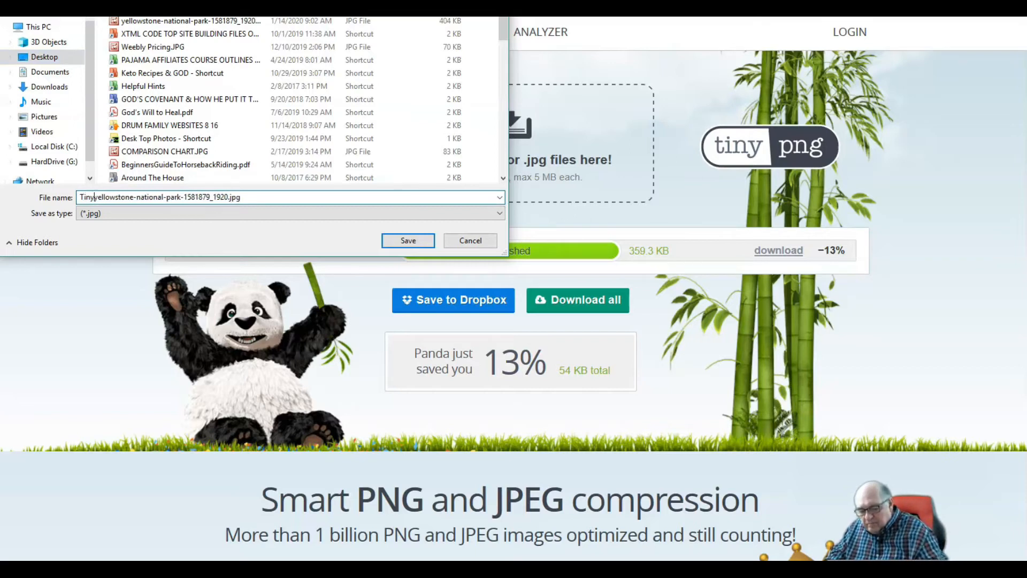
key("Tab")
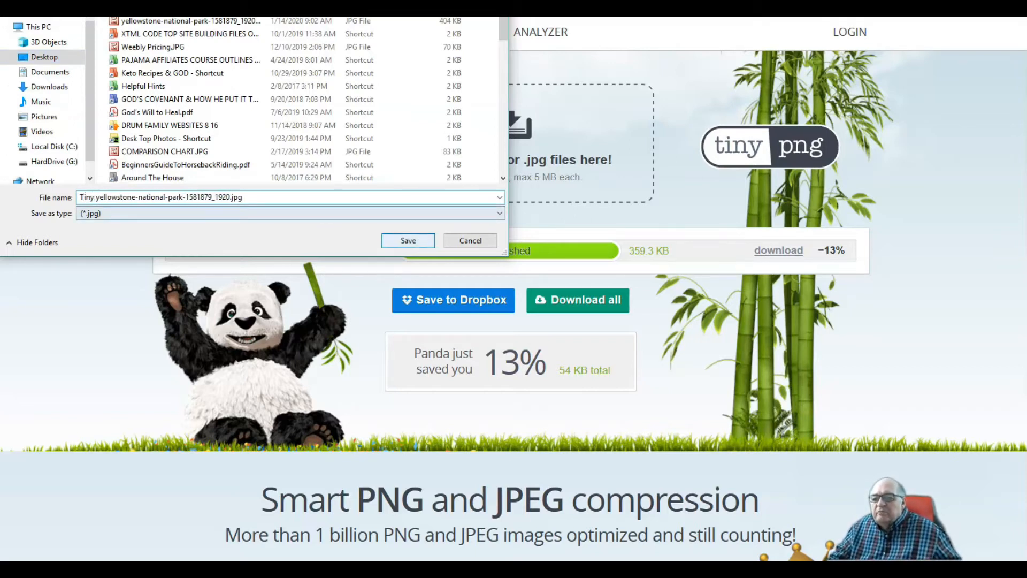
left_click(408, 240)
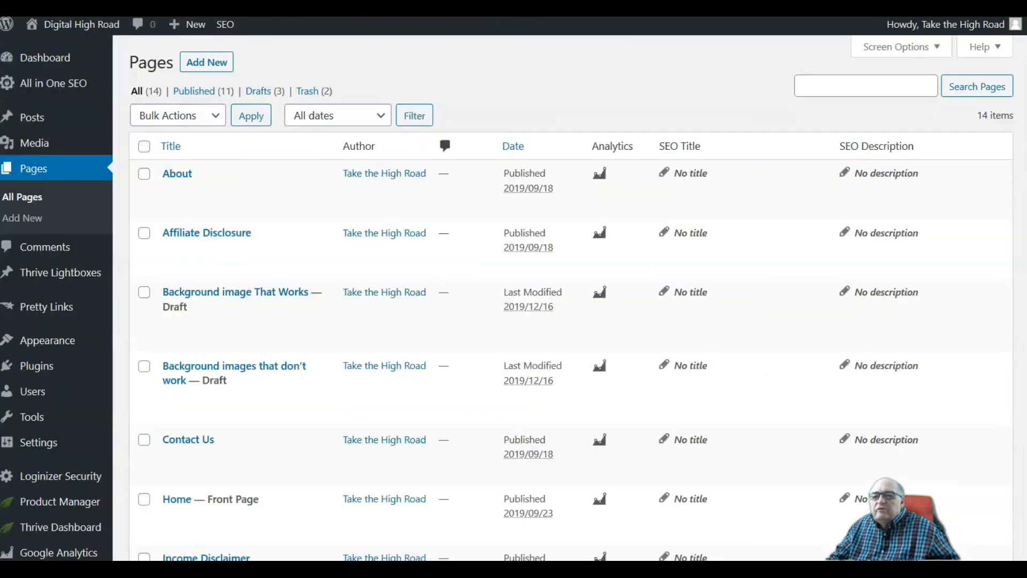
Step: Switch to the Digital High Road WordPress dashboard and open its media library
mouse_move(34, 143)
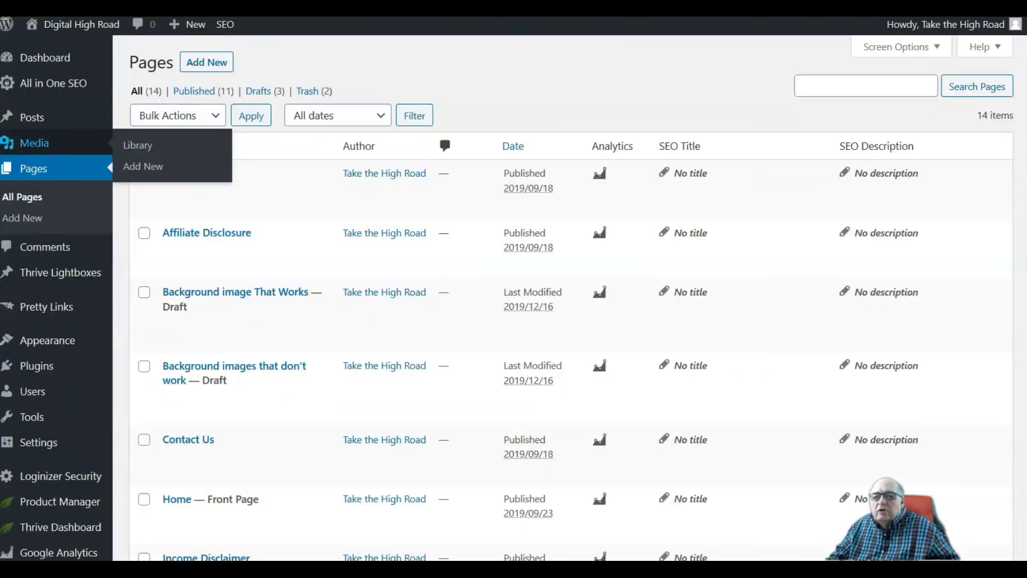
left_click(35, 143)
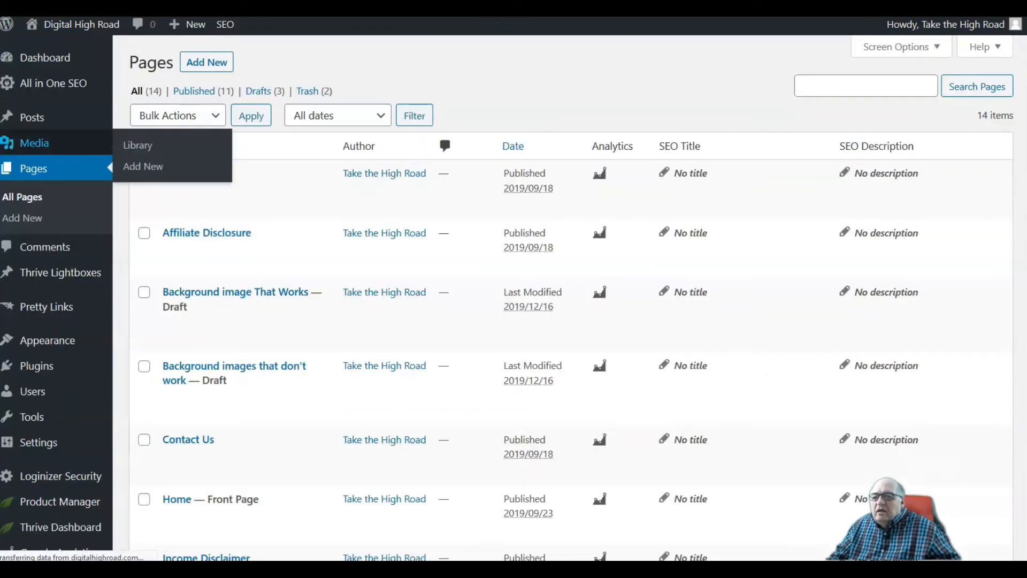
scroll(268, 353, "down", 2)
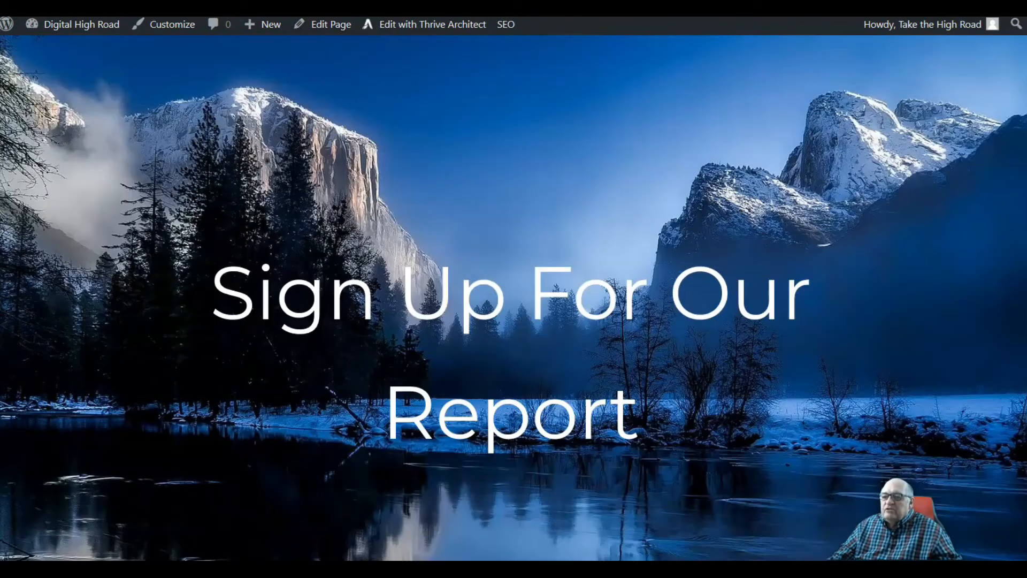
Step: Examine how the mountain background image looks behind the "Sign Up For Our Report" heading on the site page
scroll(513, 297, "down", 4)
scroll(514, 297, "up", 2)
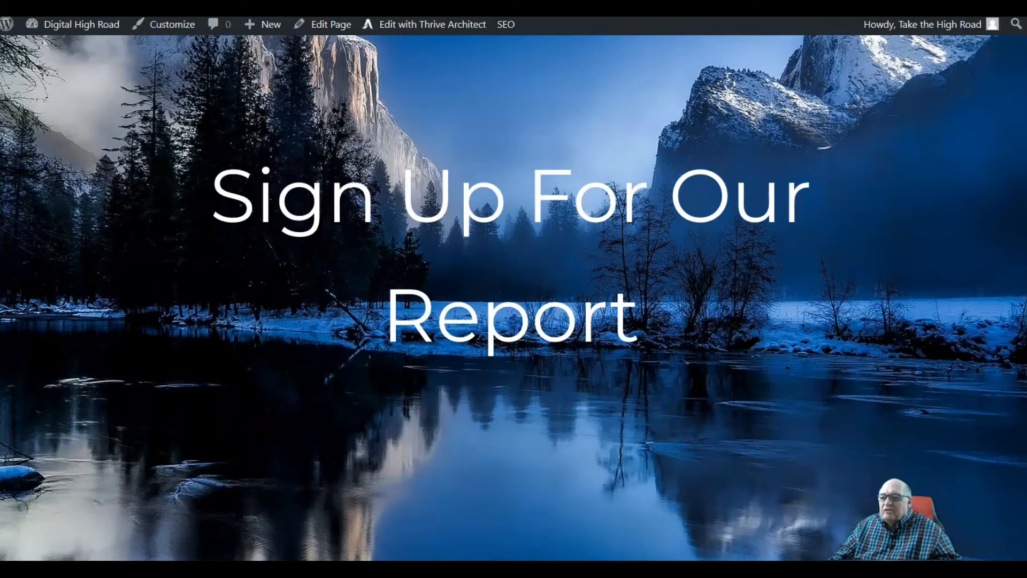
scroll(514, 297, "up", 2)
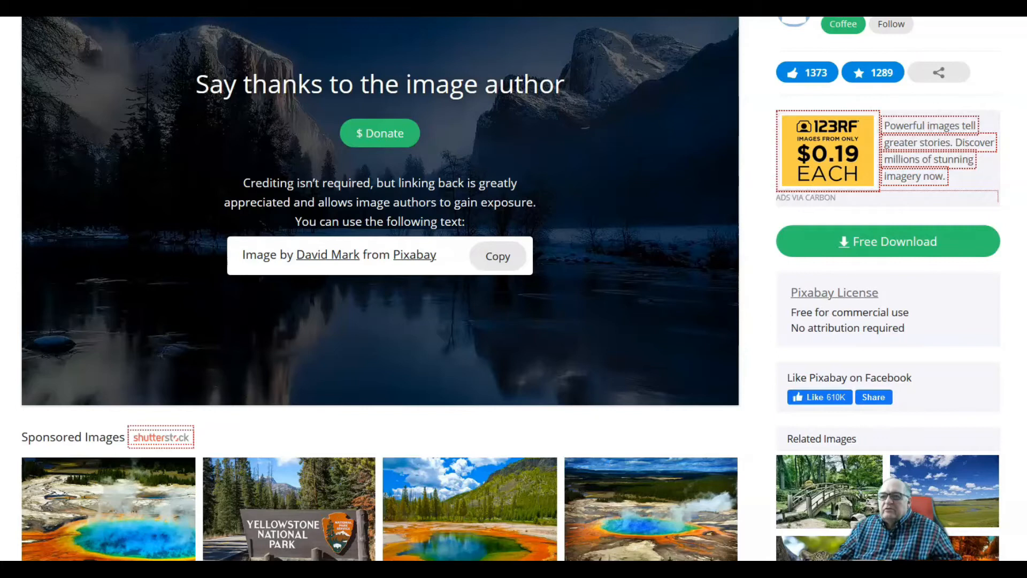
Step: Switch to Pixabay, search for "mountains" and look through the image results for suitable backgrounds
scroll(513, 289, "up", 2)
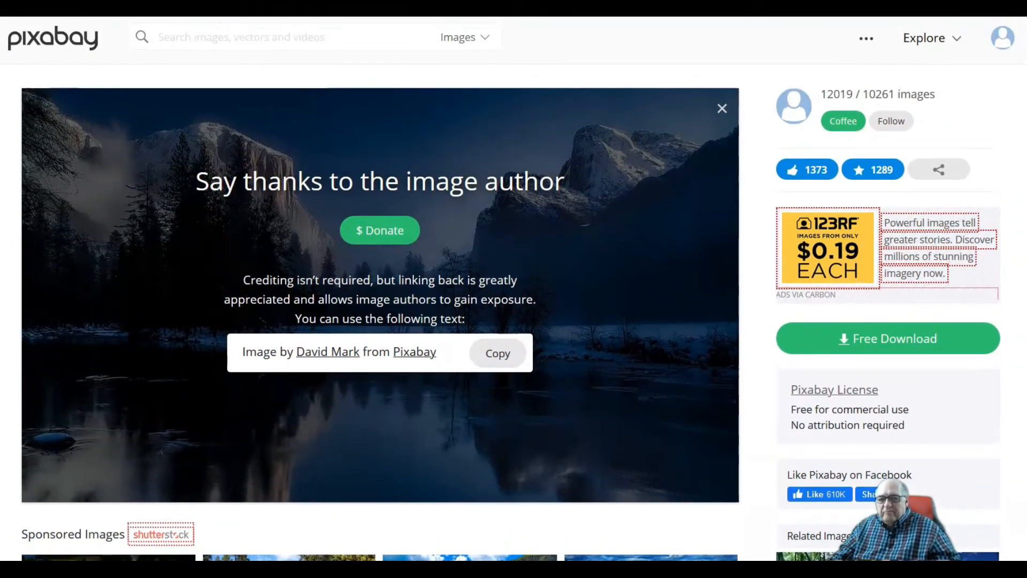
type("mountains")
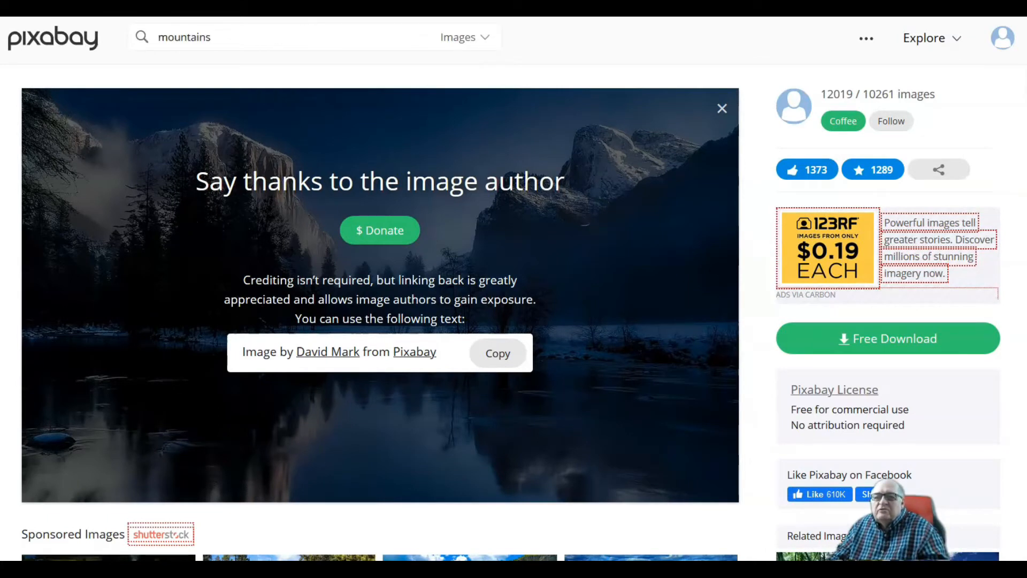
key("Return")
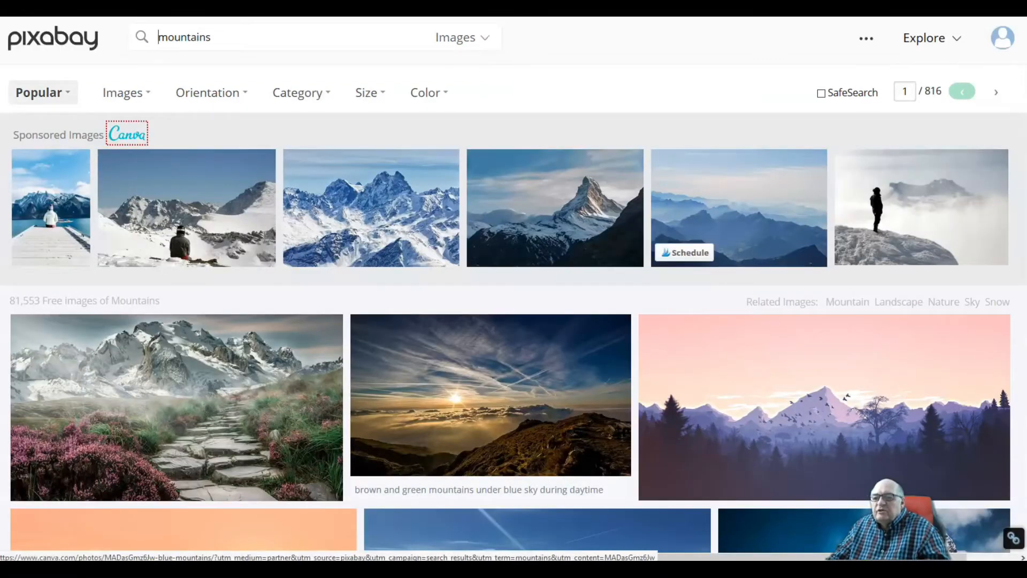
scroll(921, 208, "down", 2)
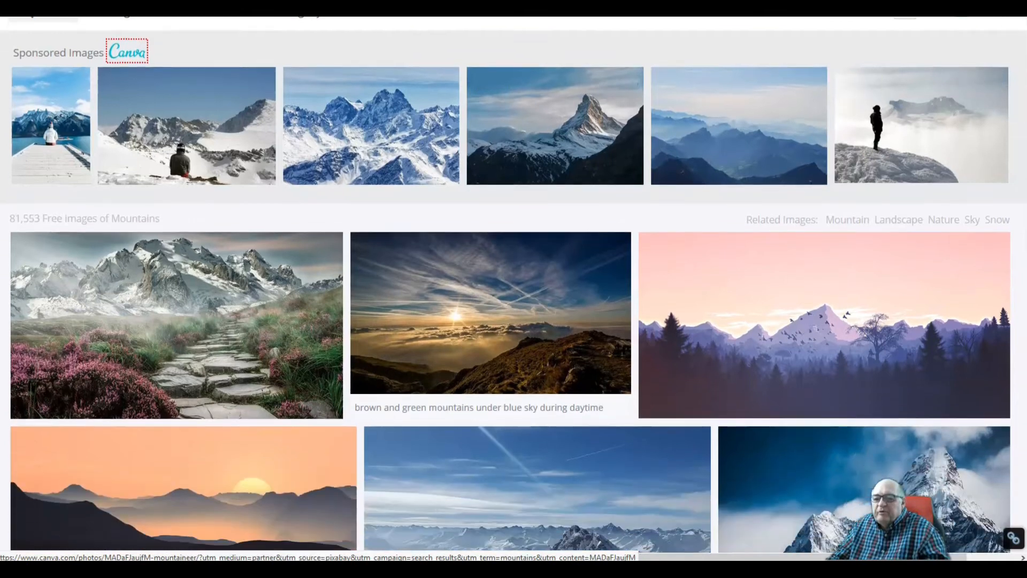
scroll(824, 321, "down", 4)
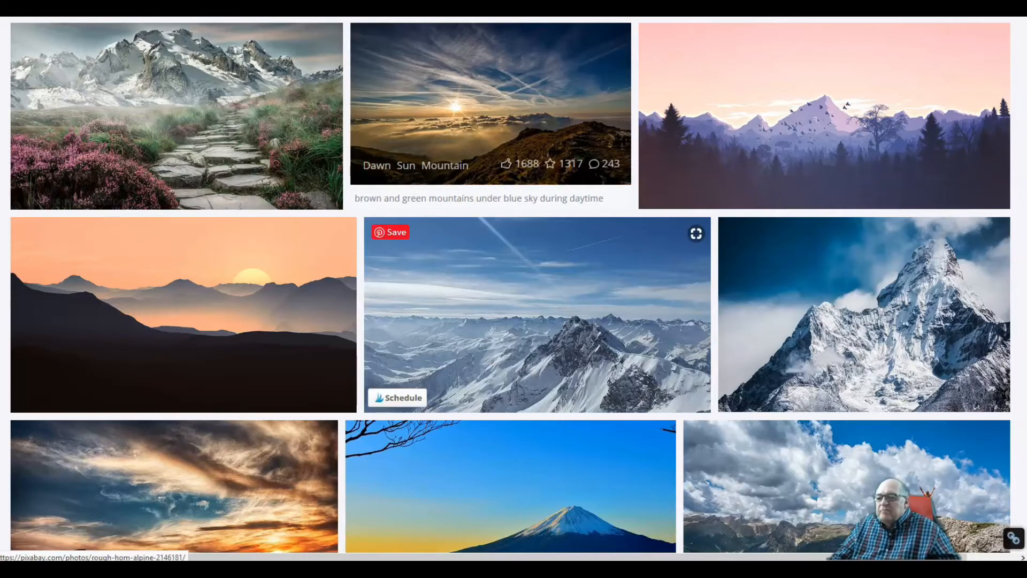
scroll(508, 251, "down", 3)
scroll(511, 331, "down", 6)
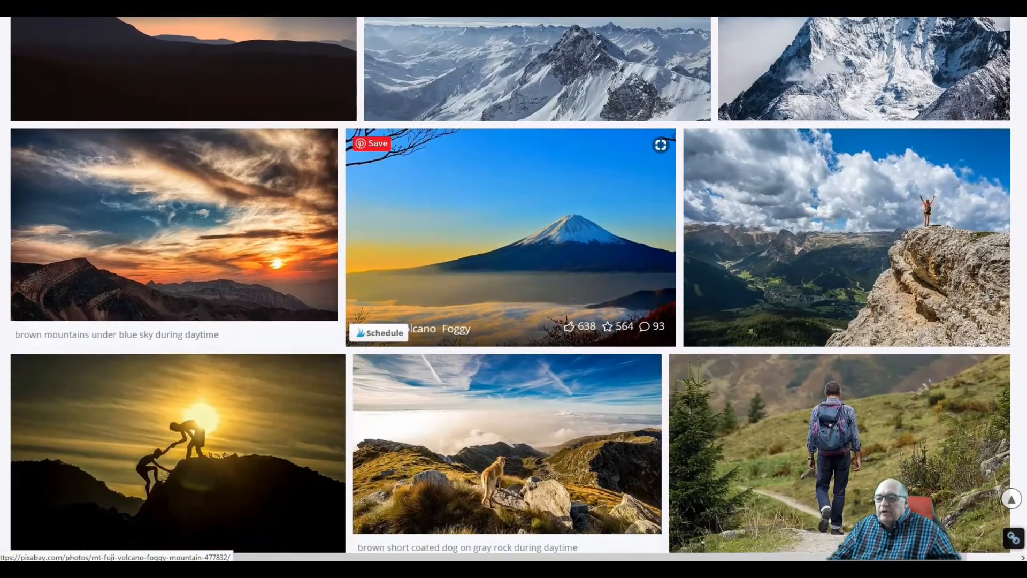
scroll(511, 375, "down", 8)
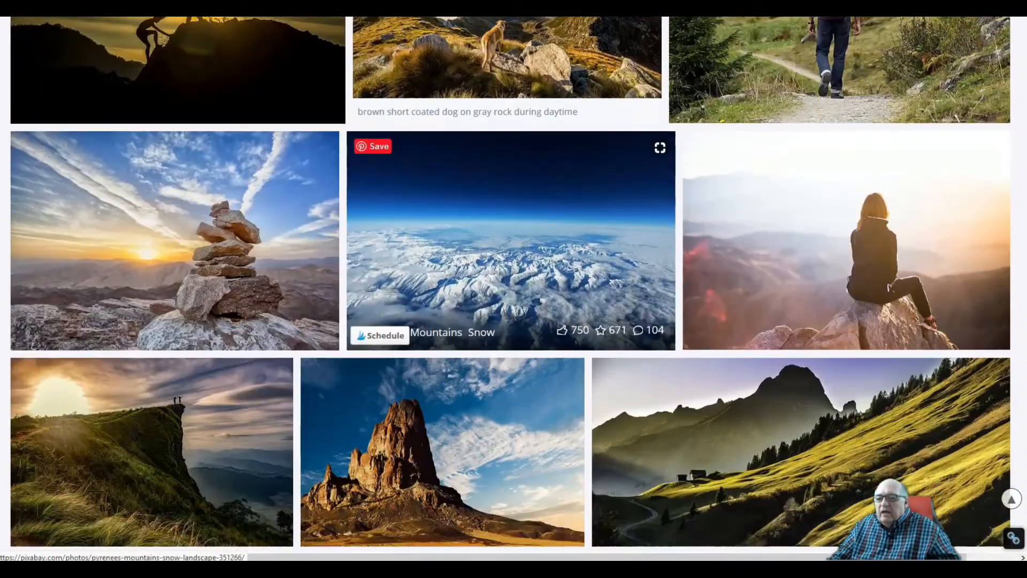
scroll(511, 374, "down", 8)
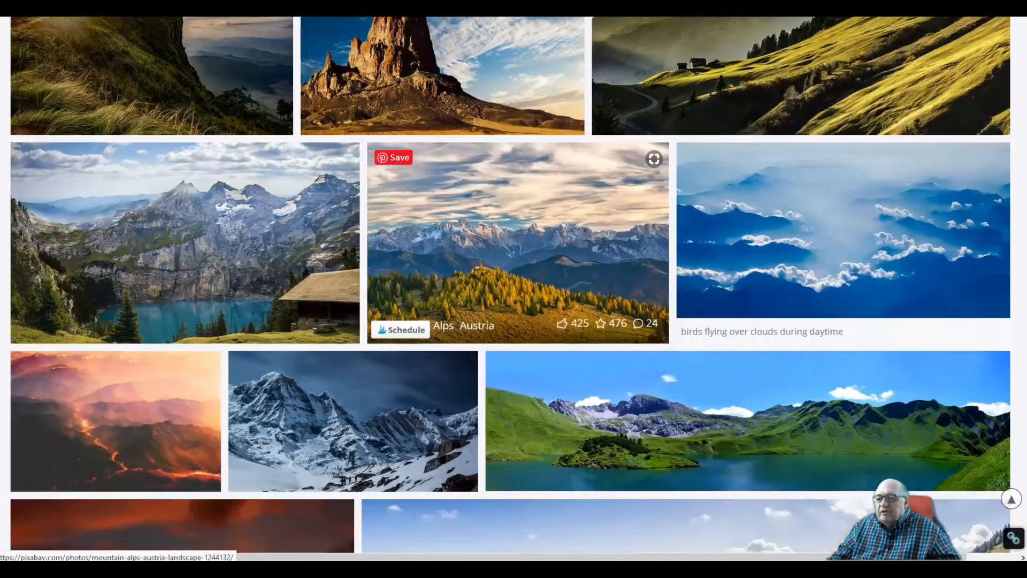
Step: Look further down the Pixabay mountain photos for images suitable as page backgrounds
scroll(802, 300, "down", 5)
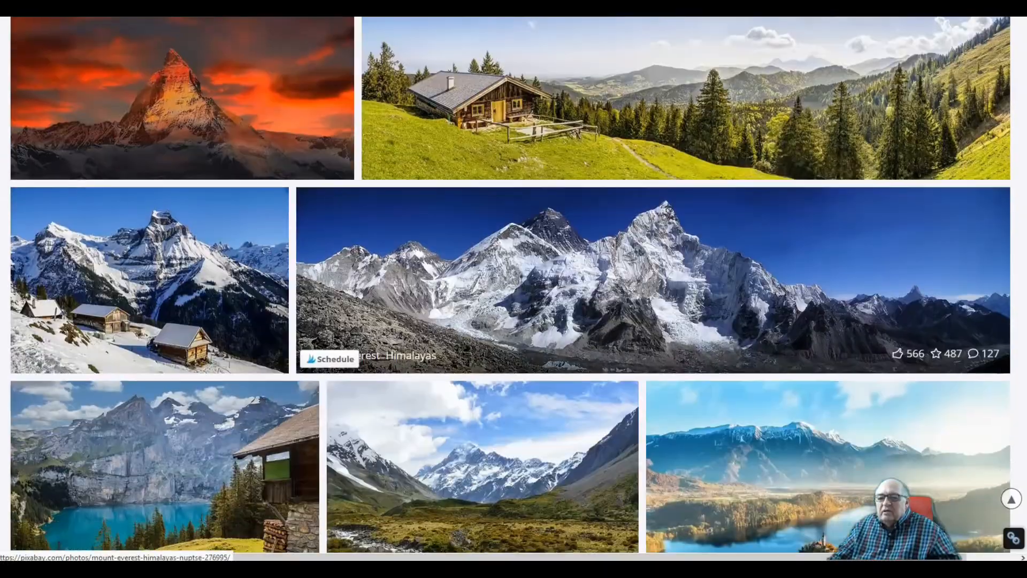
scroll(509, 321, "down", 7)
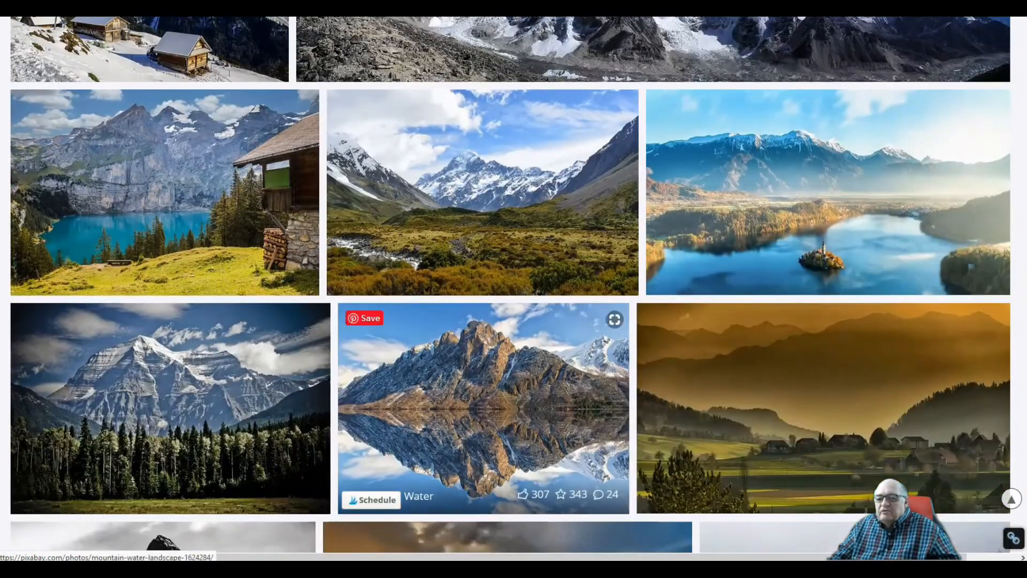
scroll(535, 321, "down", 8)
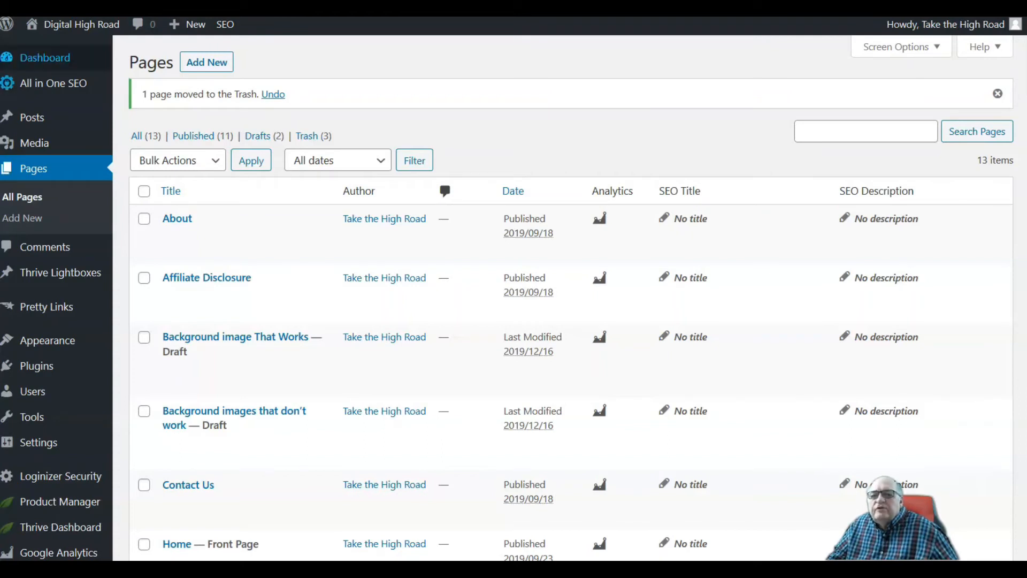
Step: In the Digital High Road WordPress dashboard, create a new page titled "Test 1" and save it as a draft
mouse_move(75, 25)
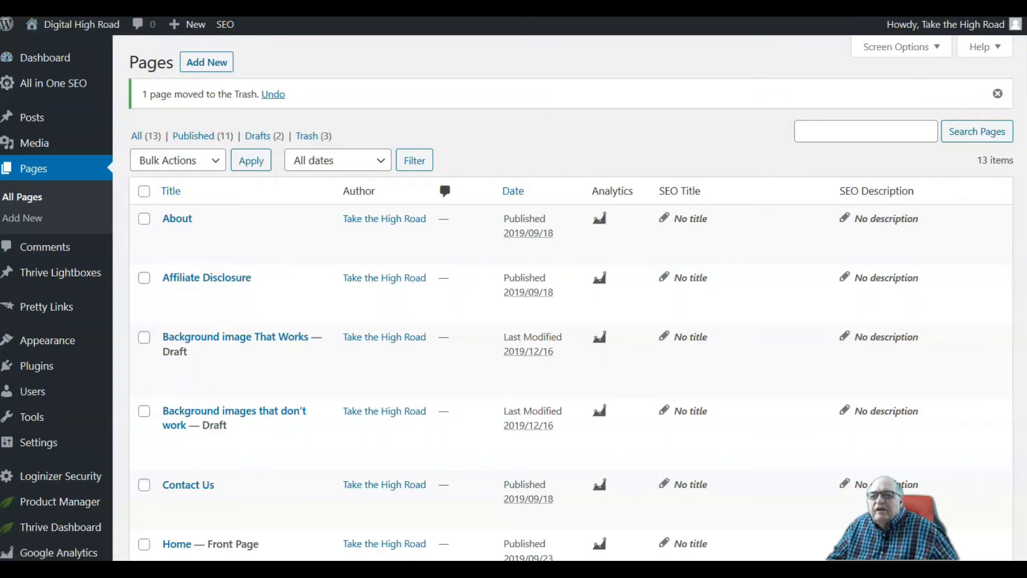
left_click(207, 62)
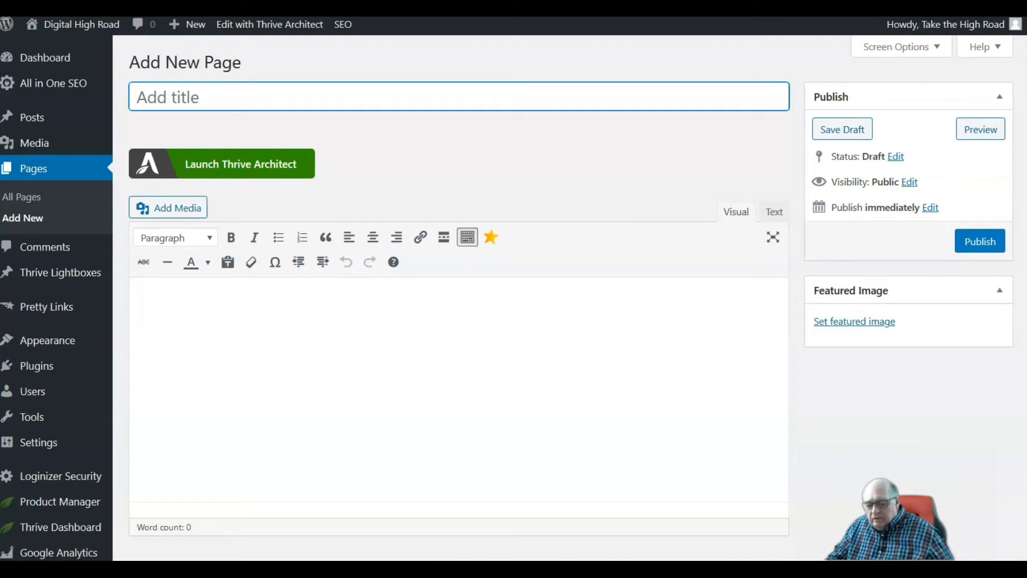
type("Tes")
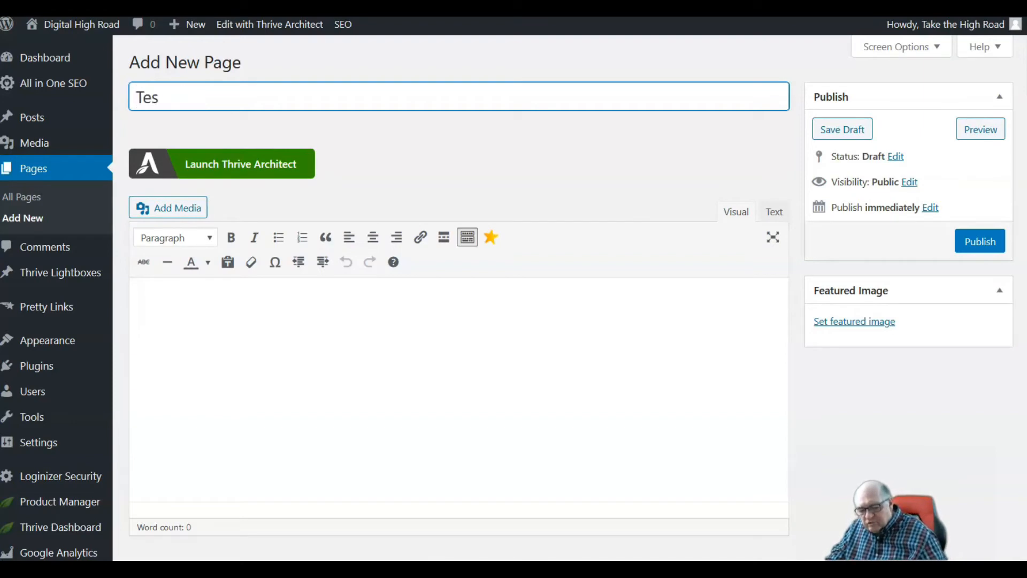
type("t 1")
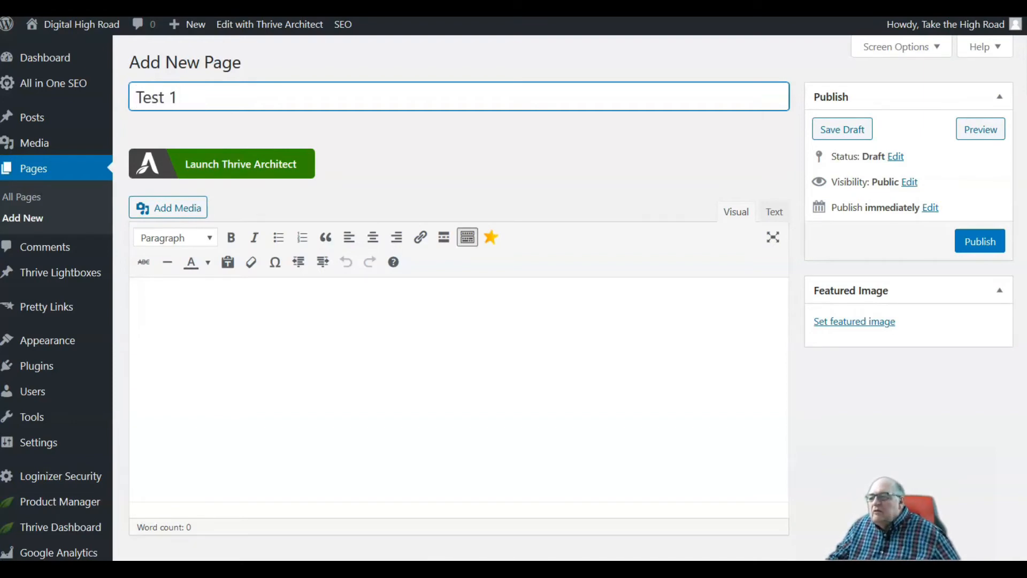
left_click(843, 129)
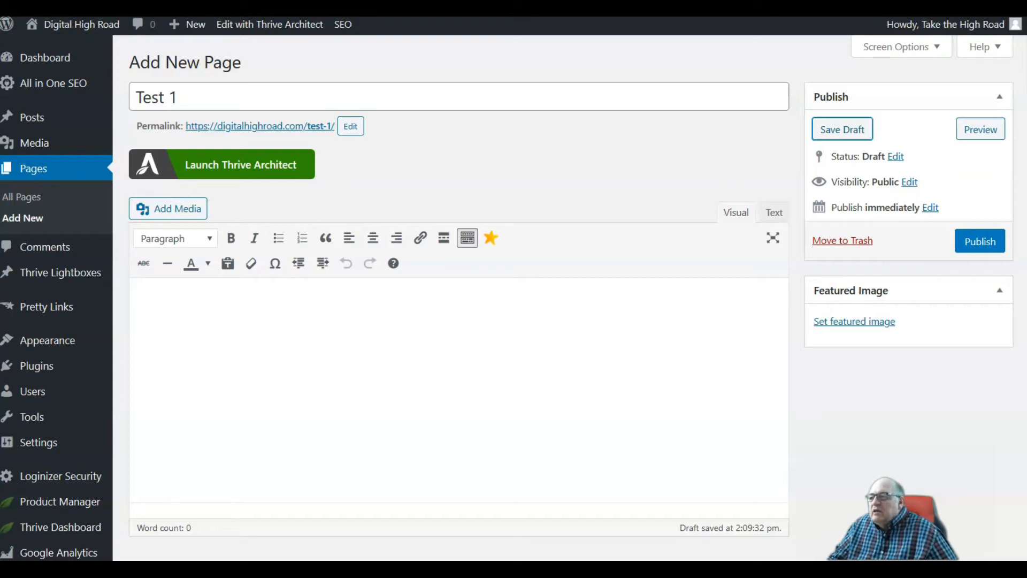
left_click(842, 130)
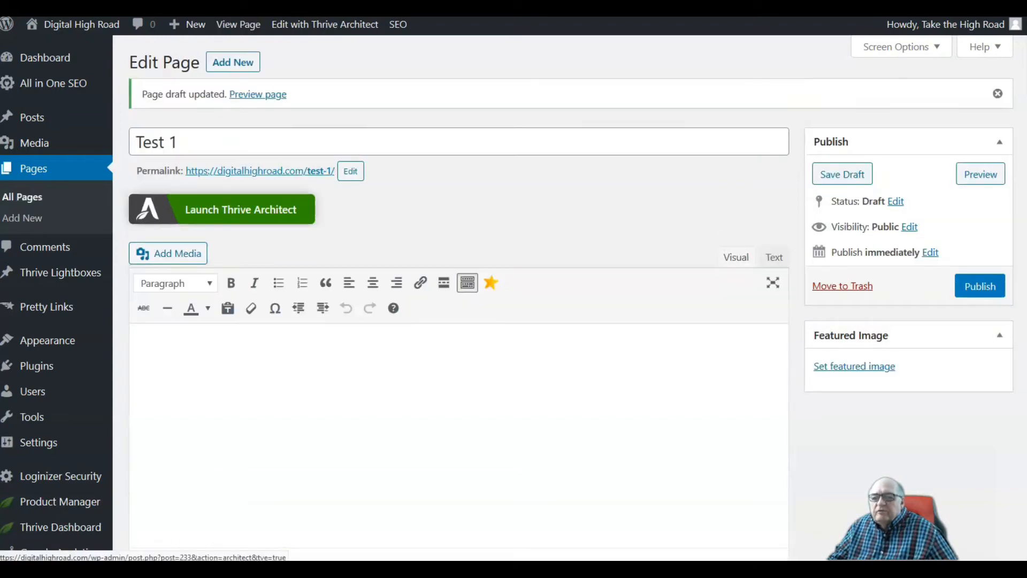
Step: Open the Test 1 page in Thrive Architect and apply the "Blank Page – Styled" landing page template from the legacy Blank set
left_click(241, 209)
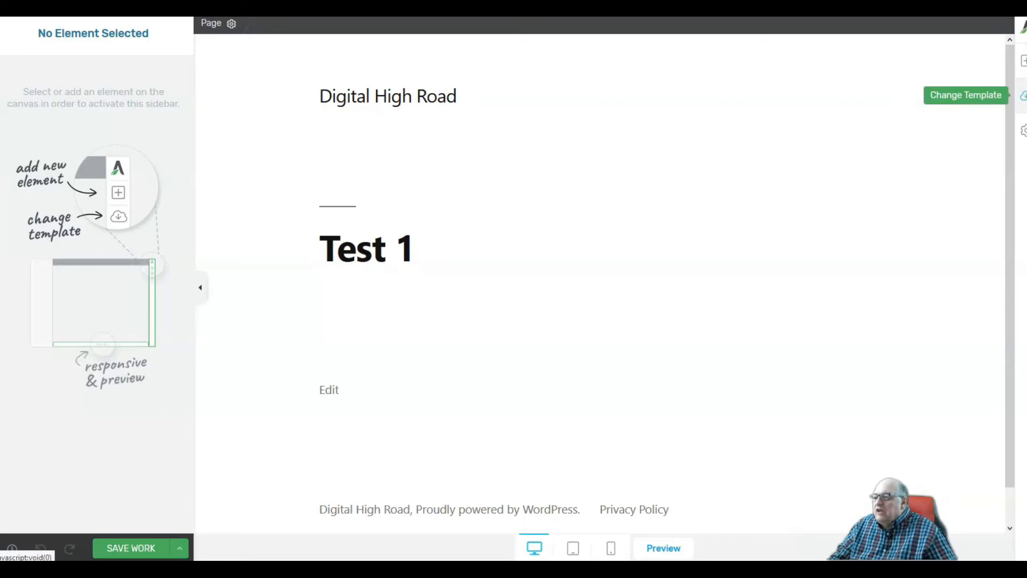
left_click(1022, 96)
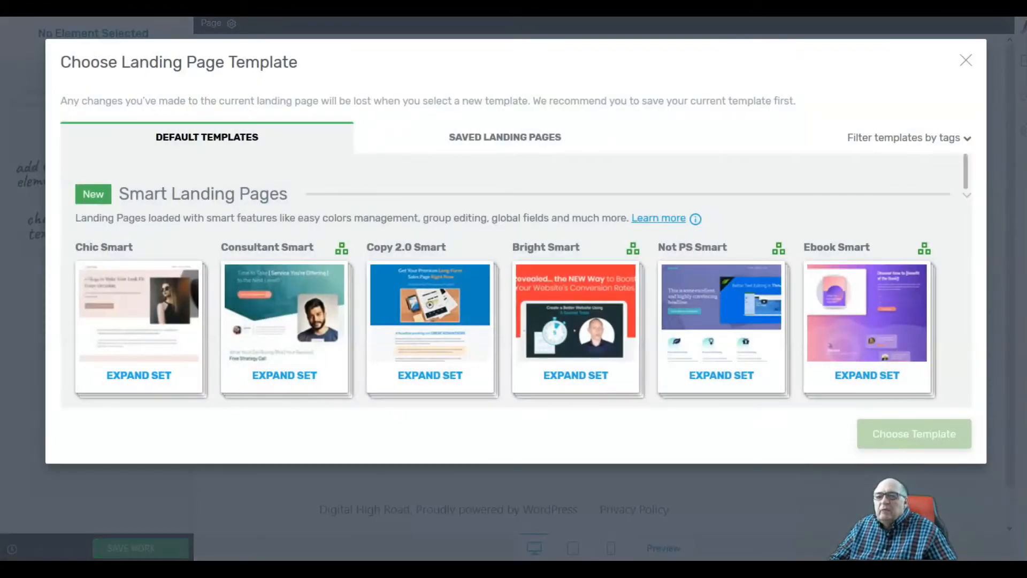
scroll(514, 287, "down", 6)
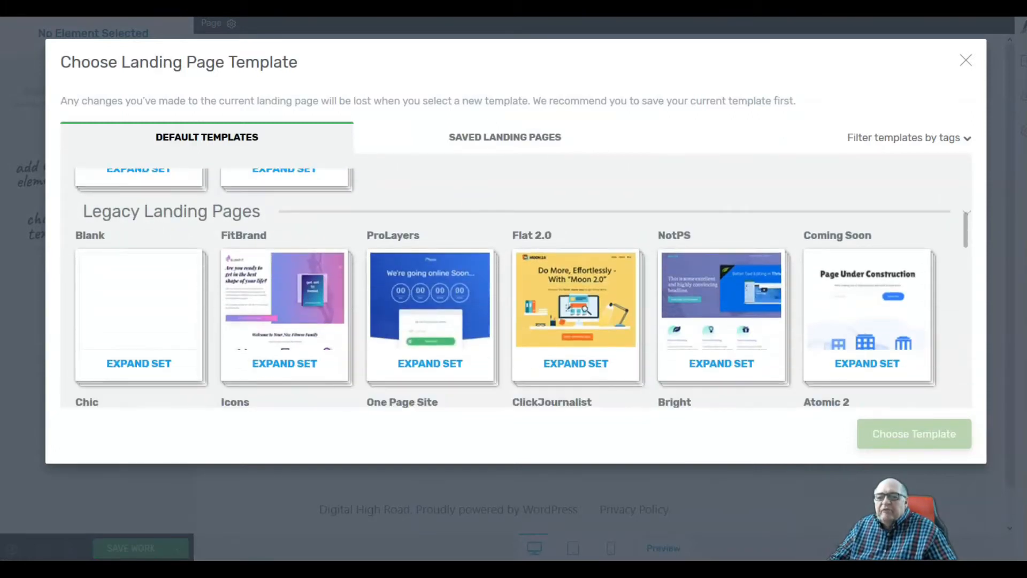
left_click(138, 363)
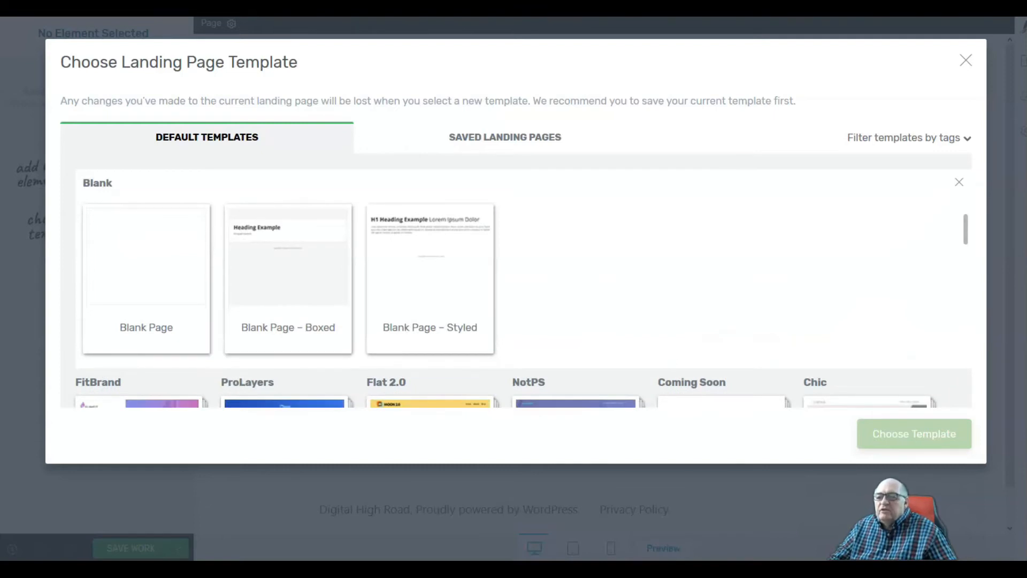
left_click(430, 278)
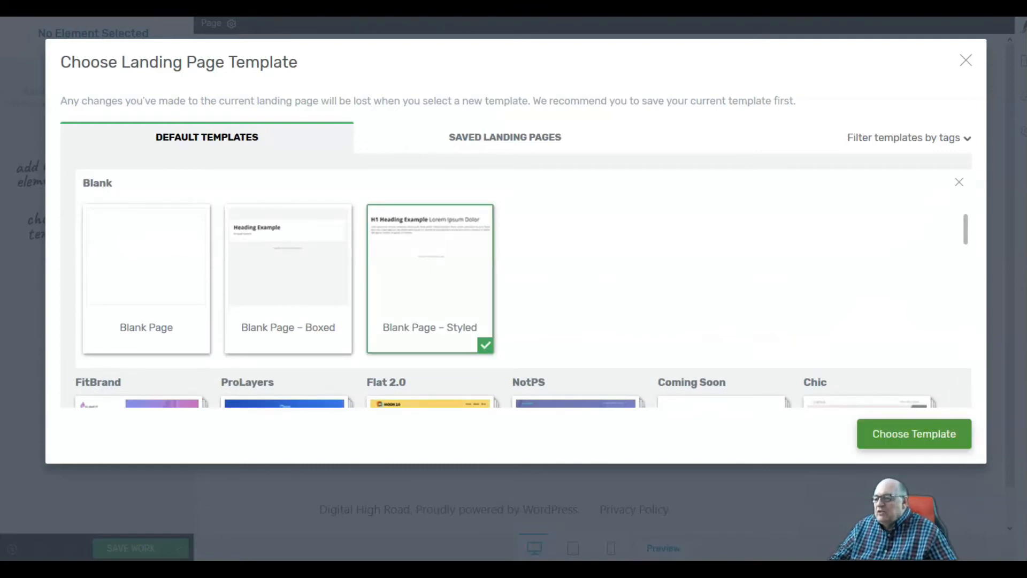
left_click(870, 432)
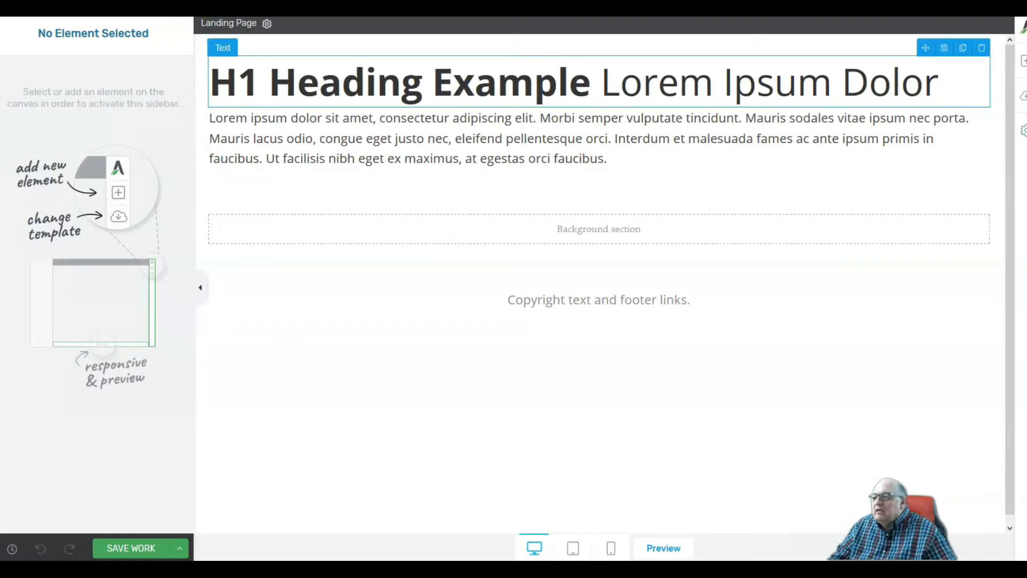
Step: Rearrange the page so the empty background section comes first, followed by the H1 heading and the lorem ipsum paragraph section
left_click_drag(926, 48, 589, 246)
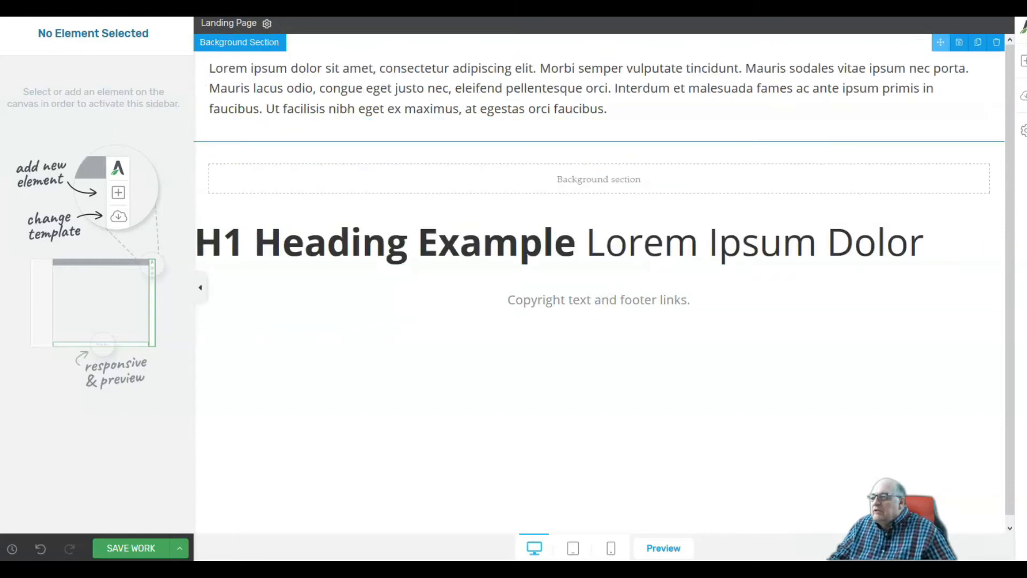
left_click_drag(941, 42, 599, 301)
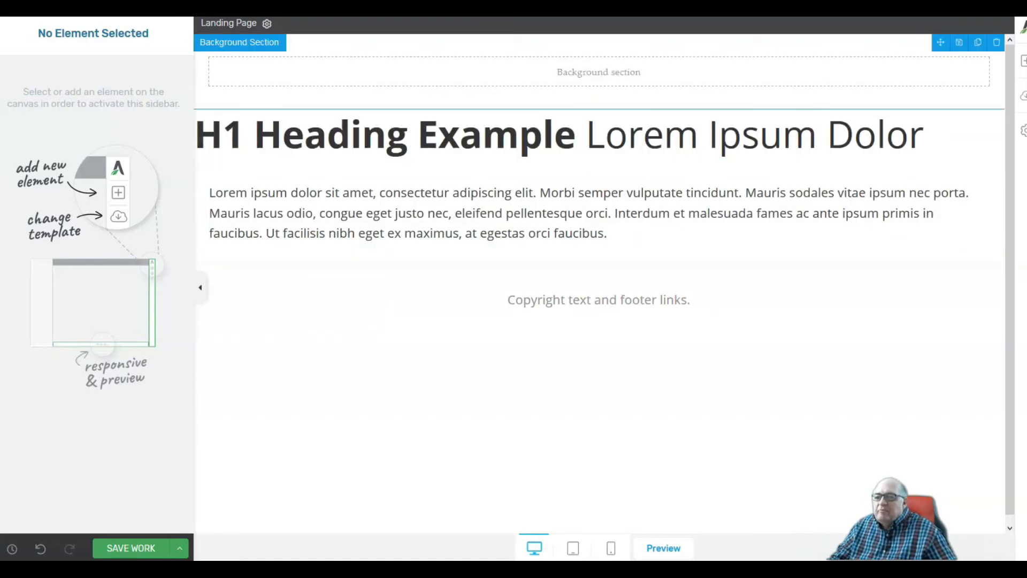
Step: Make the empty background section inherit the landing page width, with 111 px minimum height and centered vertical position, and save the work
left_click(599, 71)
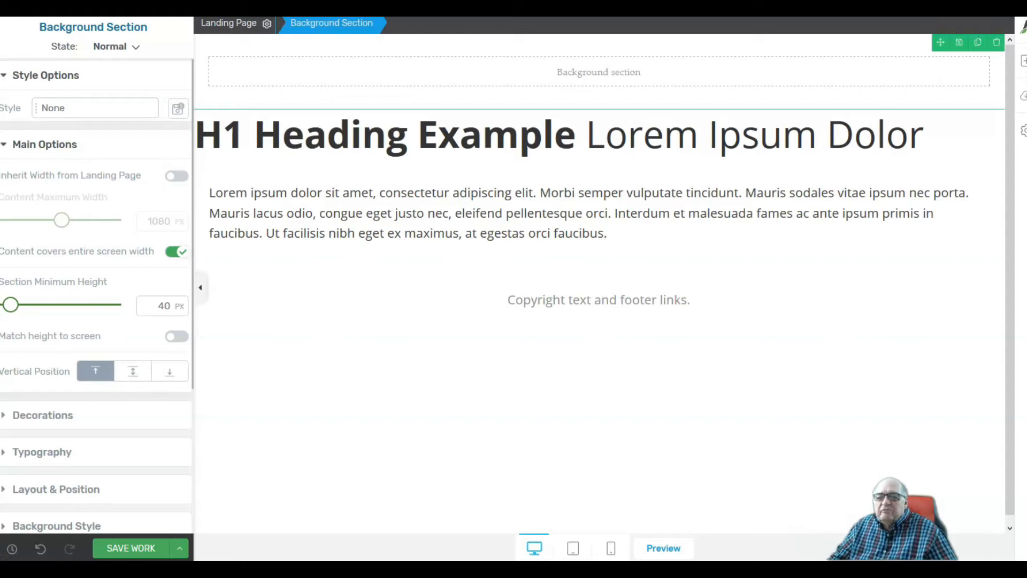
left_click(177, 176)
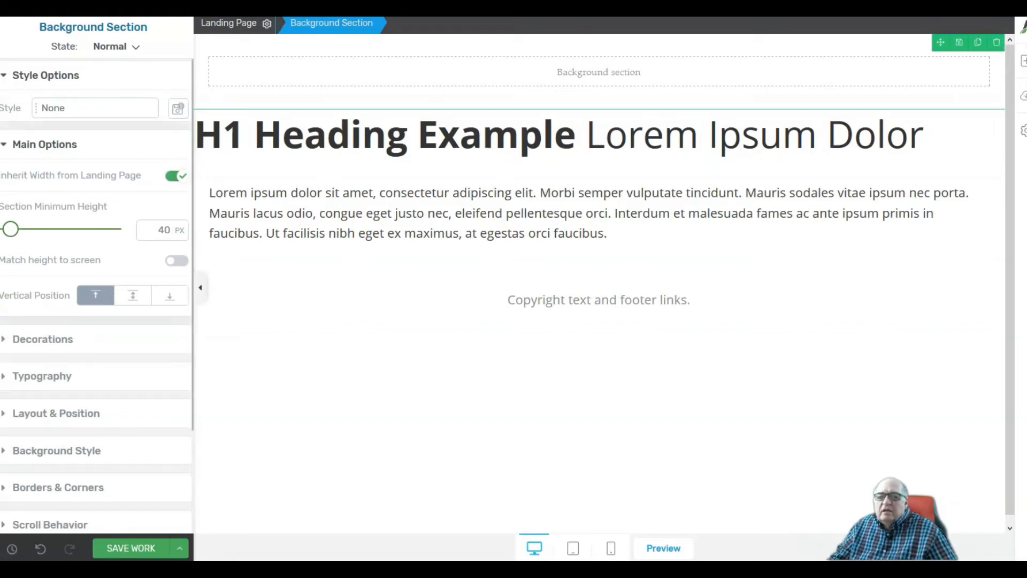
mouse_move(10, 229)
left_mouse_down()
mouse_move(28, 229)
mouse_move(19, 229)
left_mouse_up()
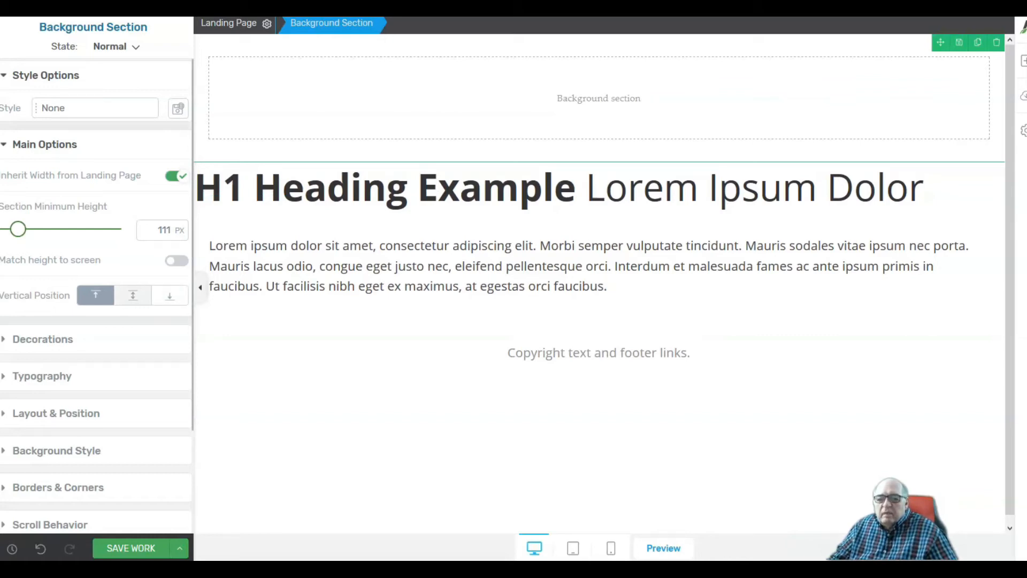
left_click(133, 295)
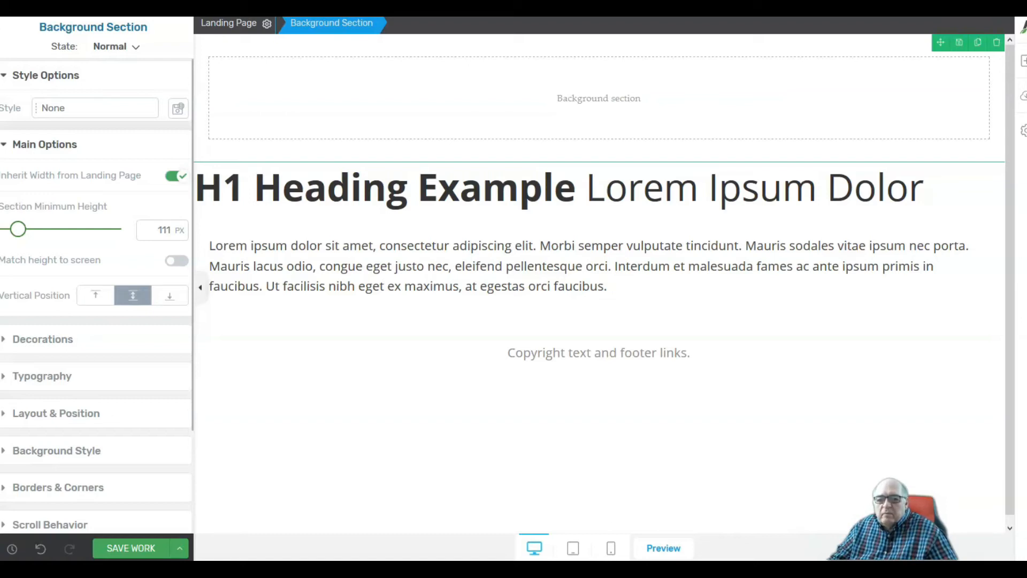
scroll(96, 294, "down", 2)
left_click(131, 548)
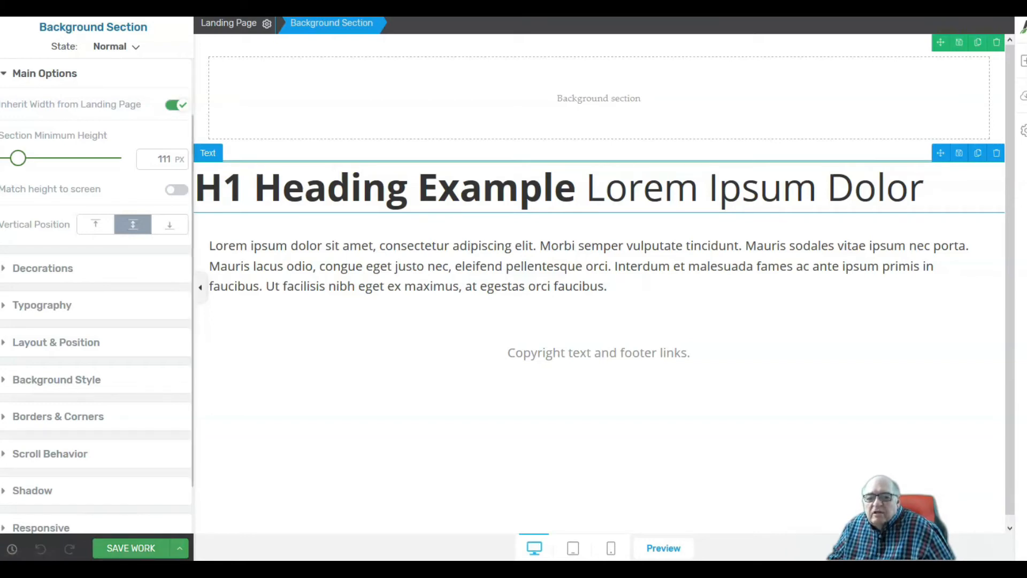
Step: Add a solid color layer in blue #596bb6 at 100 opacity to the empty section's background
left_click(57, 380)
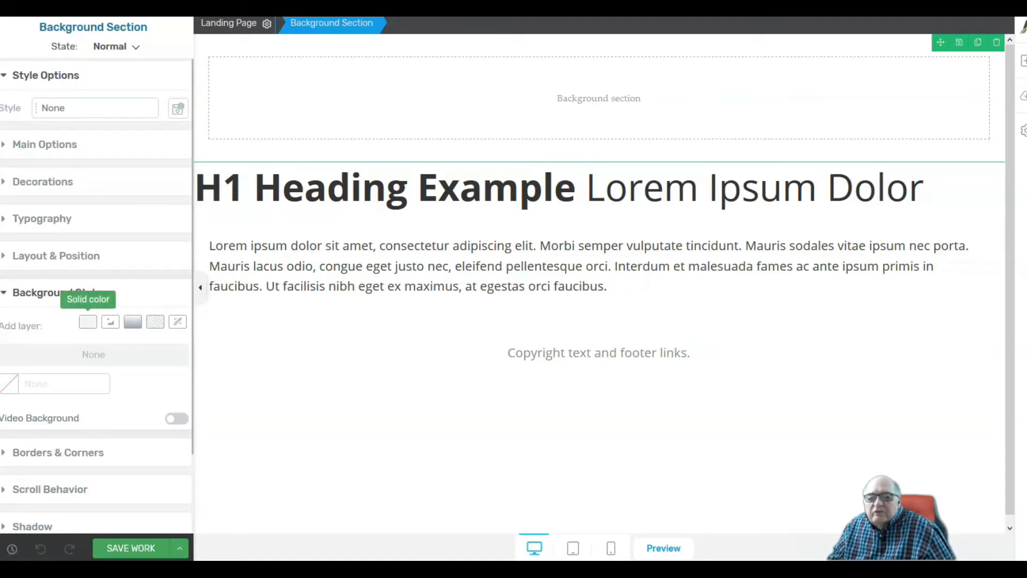
left_click(88, 322)
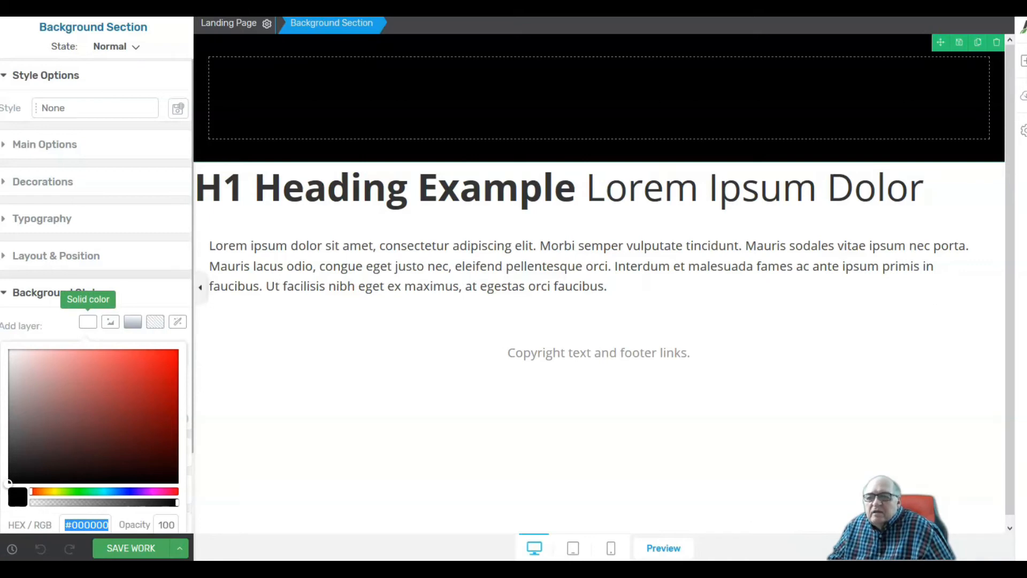
scroll(88, 321, "down", 1)
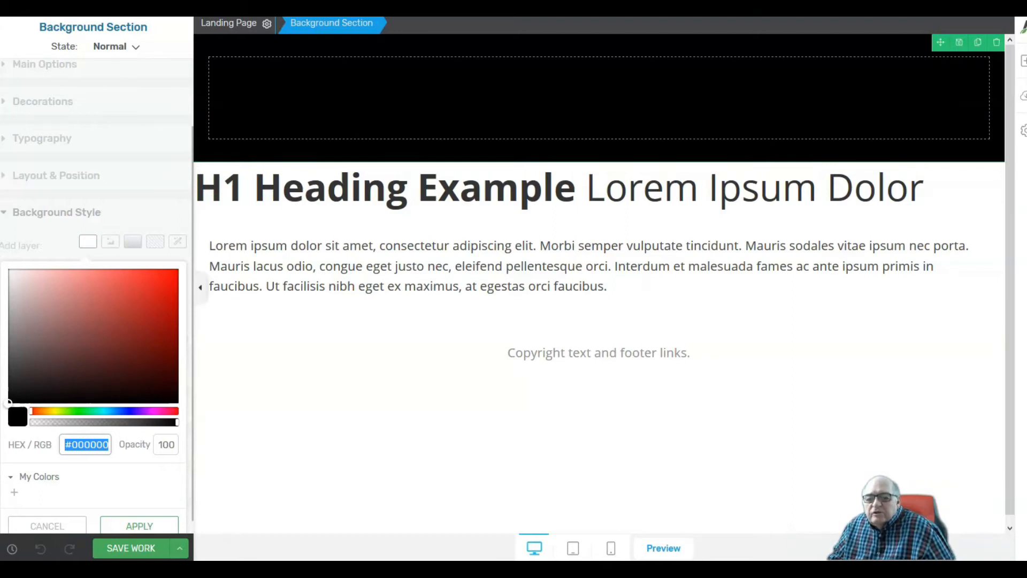
left_click(123, 411)
left_click(115, 321)
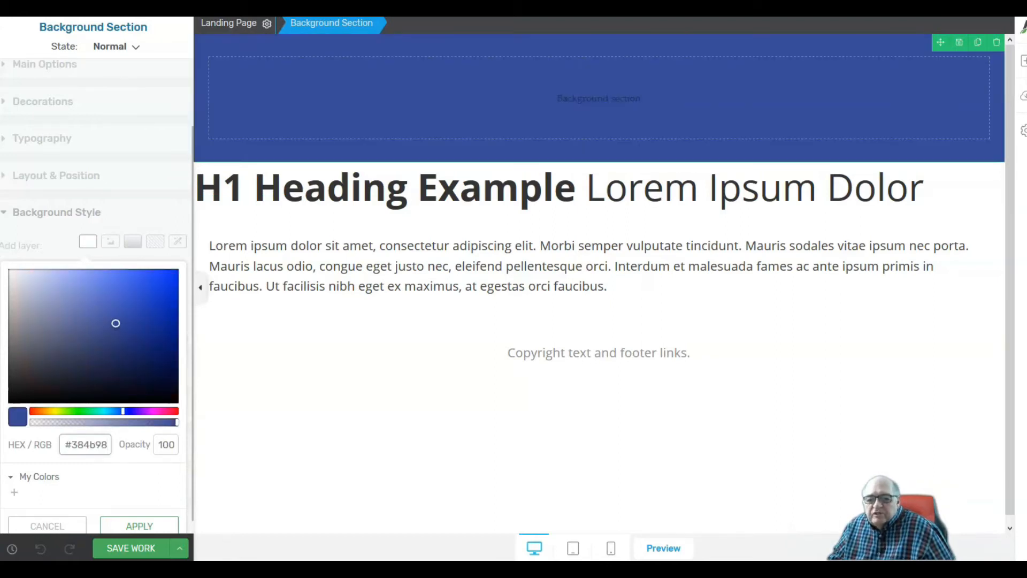
left_click(94, 324)
mouse_move(95, 324)
left_mouse_down()
mouse_move(85, 305)
mouse_move(89, 322)
mouse_move(88, 302)
mouse_move(96, 307)
left_mouse_up()
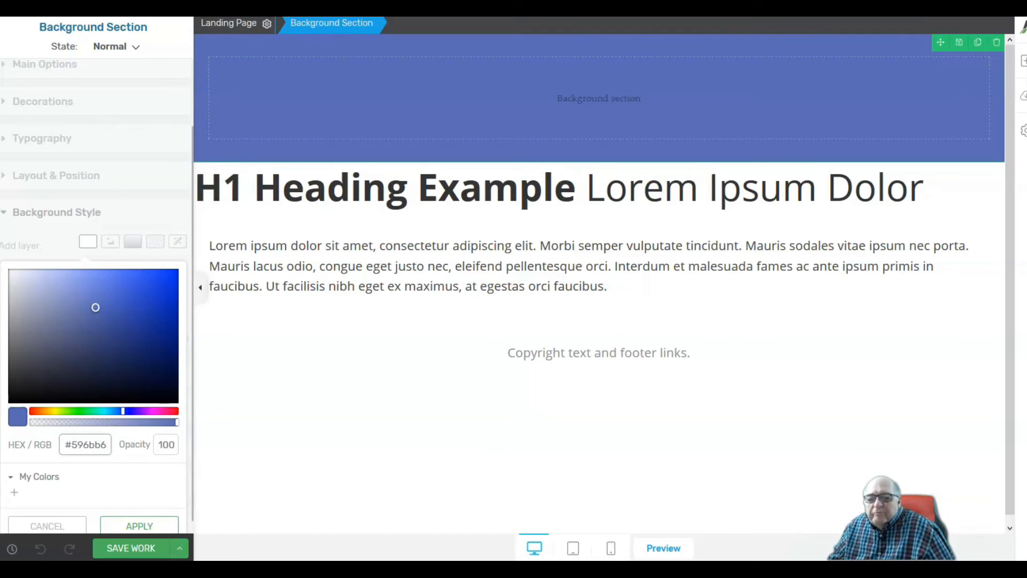
left_click(140, 526)
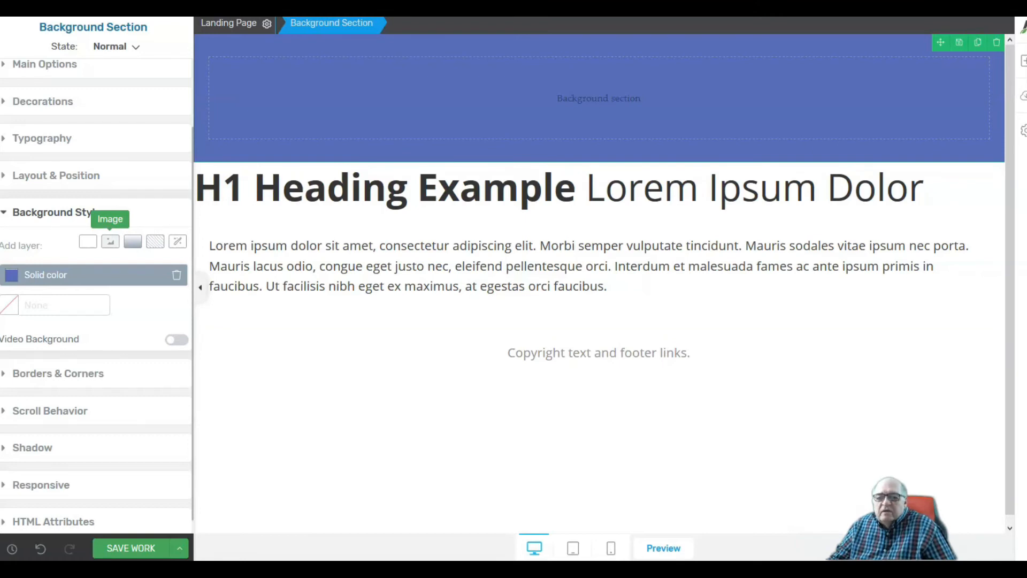
Step: Add an image layer to the section's background using the tiny yellowstone-national-park picture from the media library at Full Size – 1920 × 1108
left_click(110, 241)
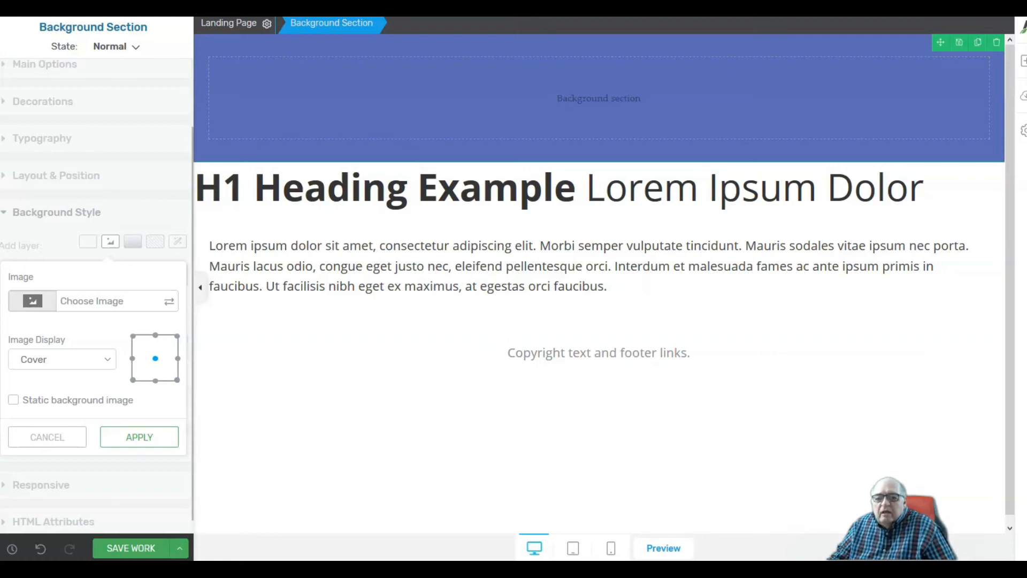
left_click(91, 301)
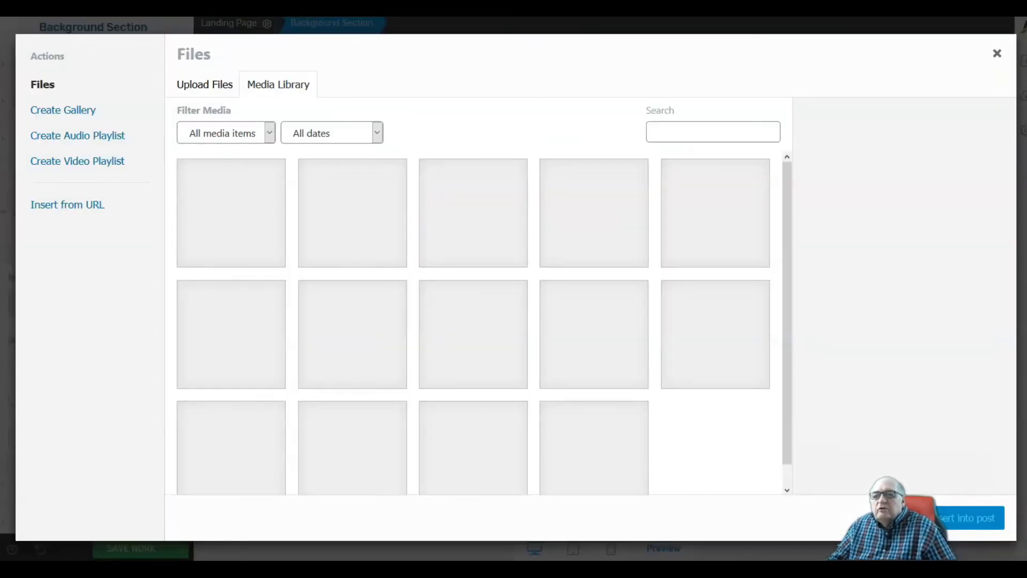
left_click(716, 213)
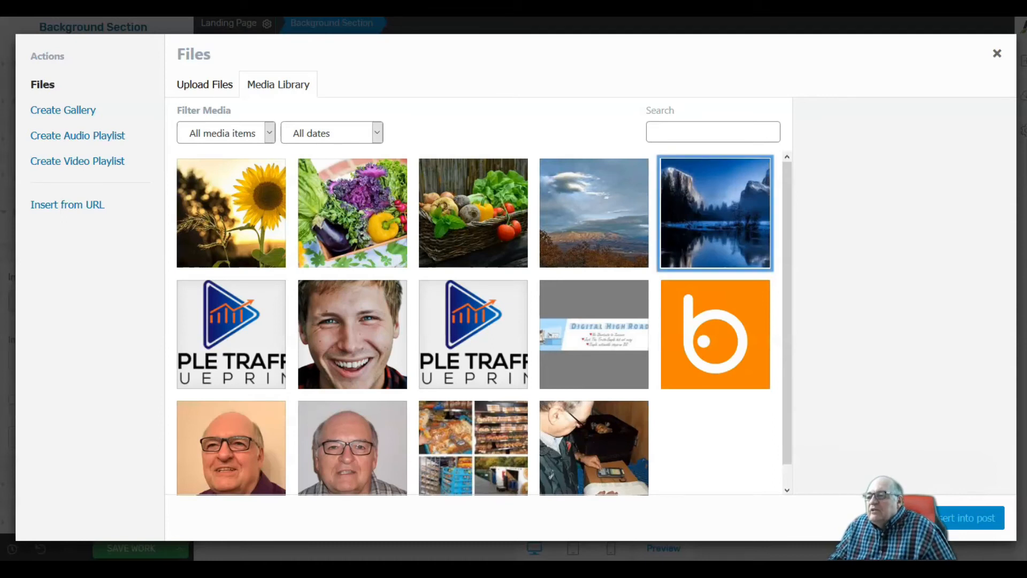
scroll(904, 300, "down", 3)
scroll(905, 300, "down", 2)
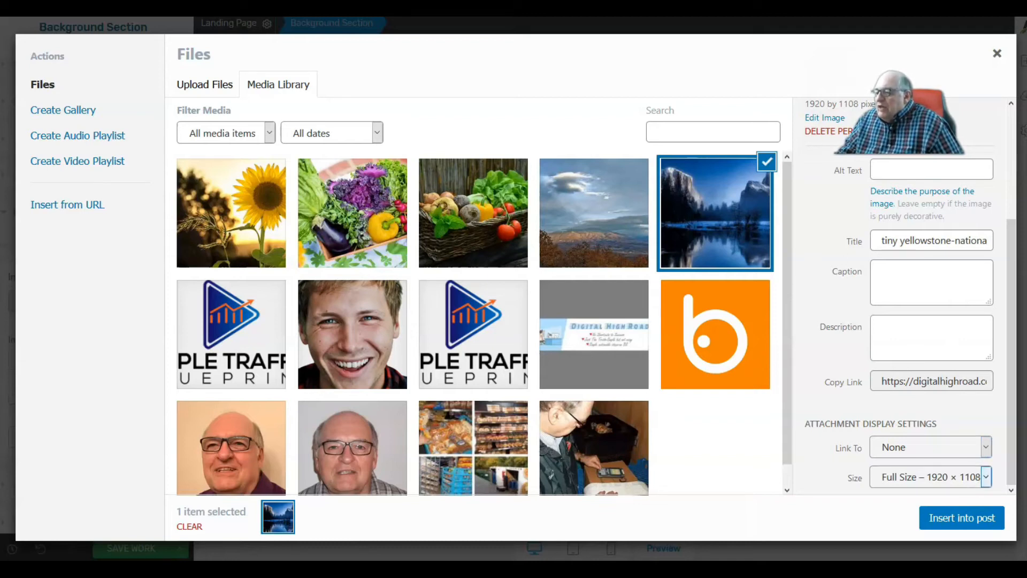
left_click(986, 477)
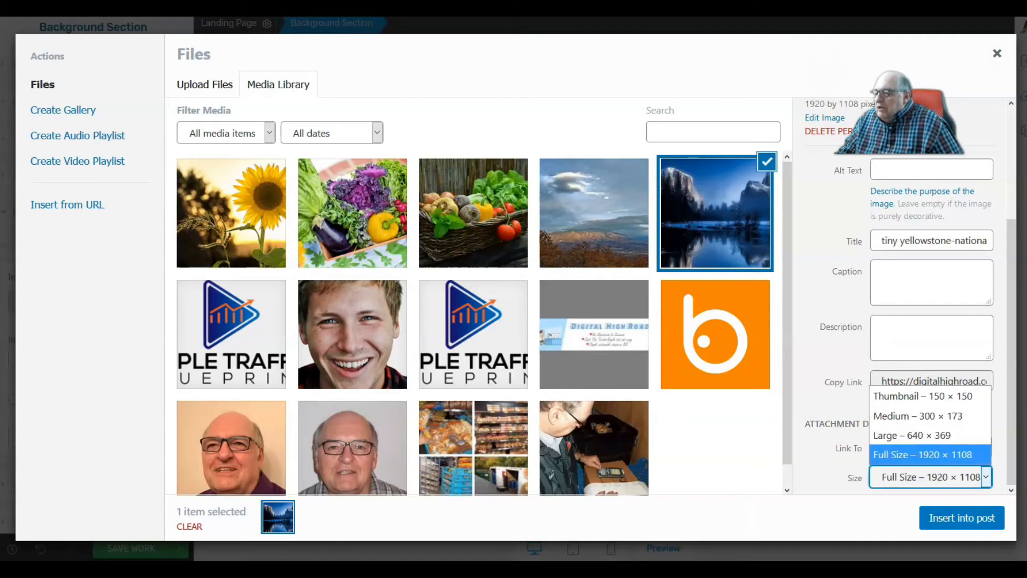
left_click(923, 455)
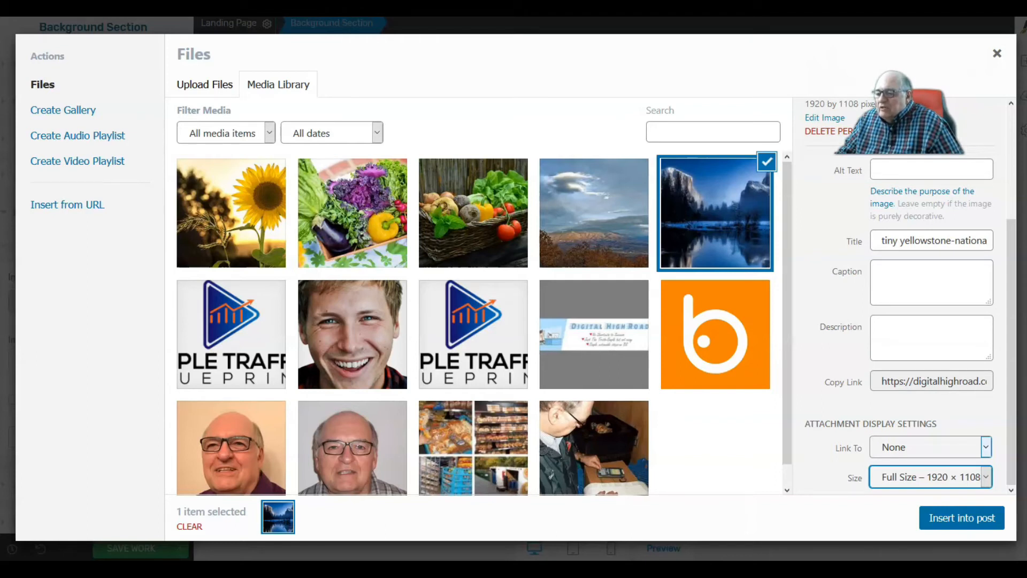
left_click(962, 518)
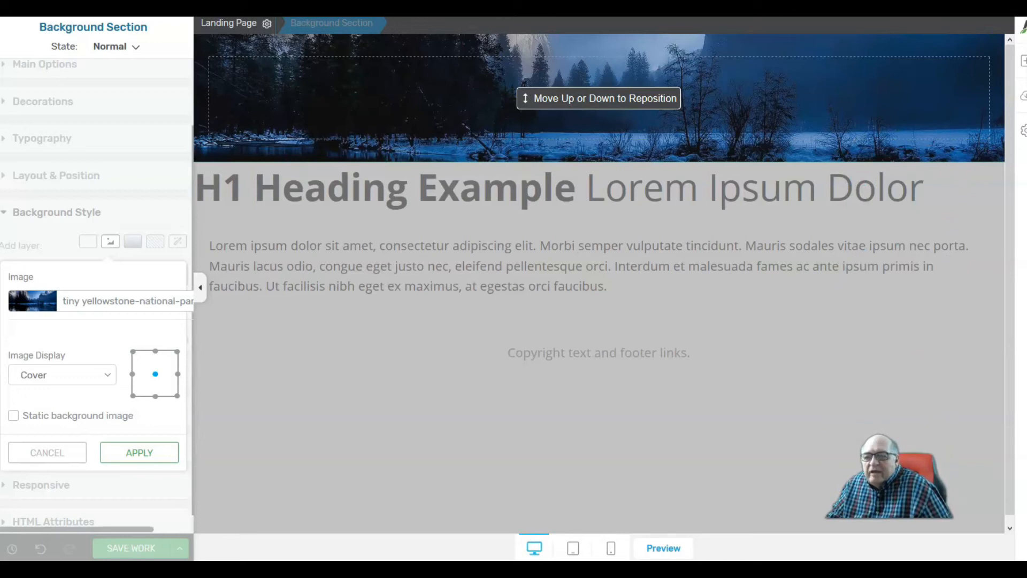
Step: Apply the image layer to the section's background and add a text element inside that section
scroll(96, 268, "up", 2)
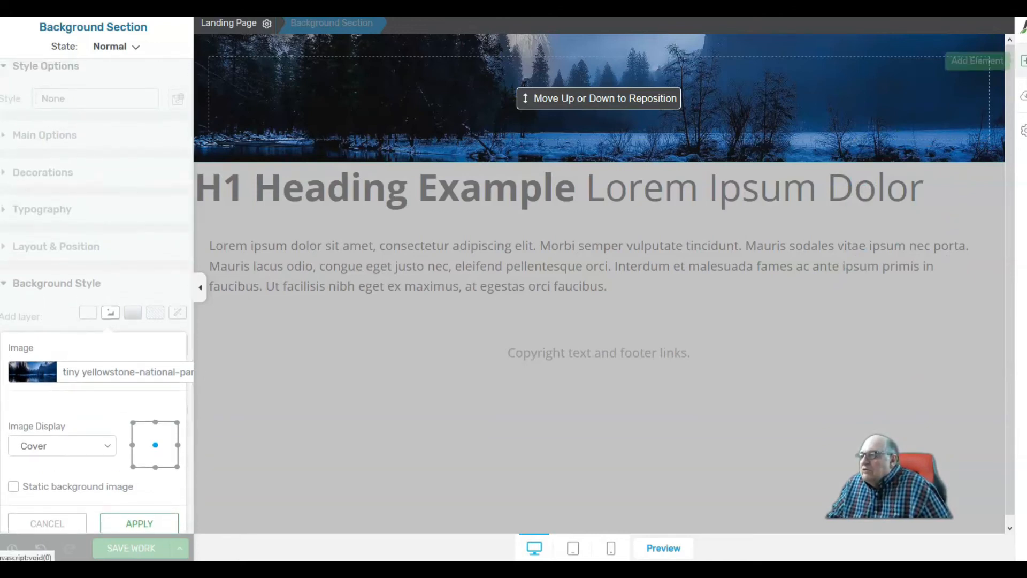
left_click(139, 524)
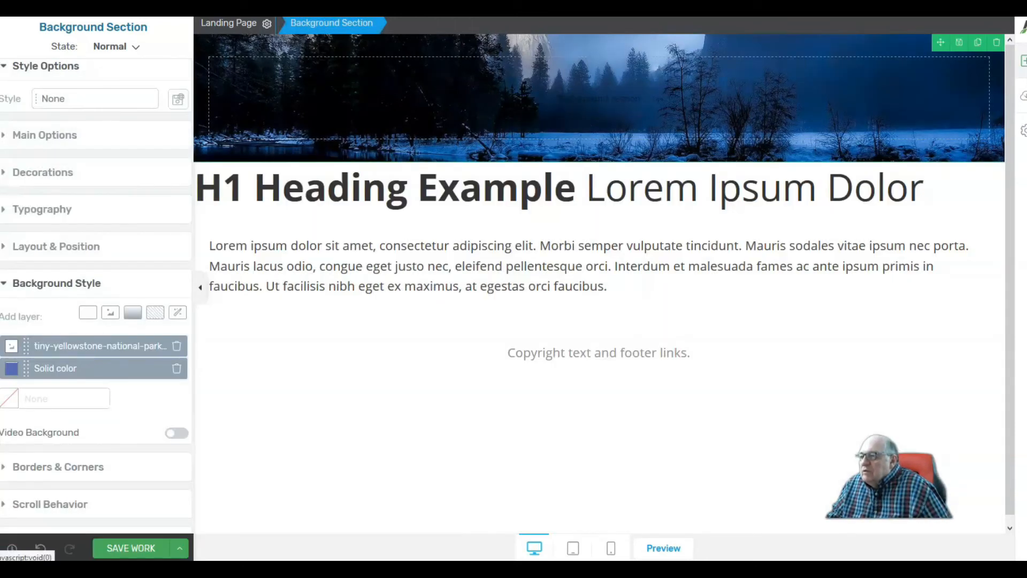
left_click(1023, 61)
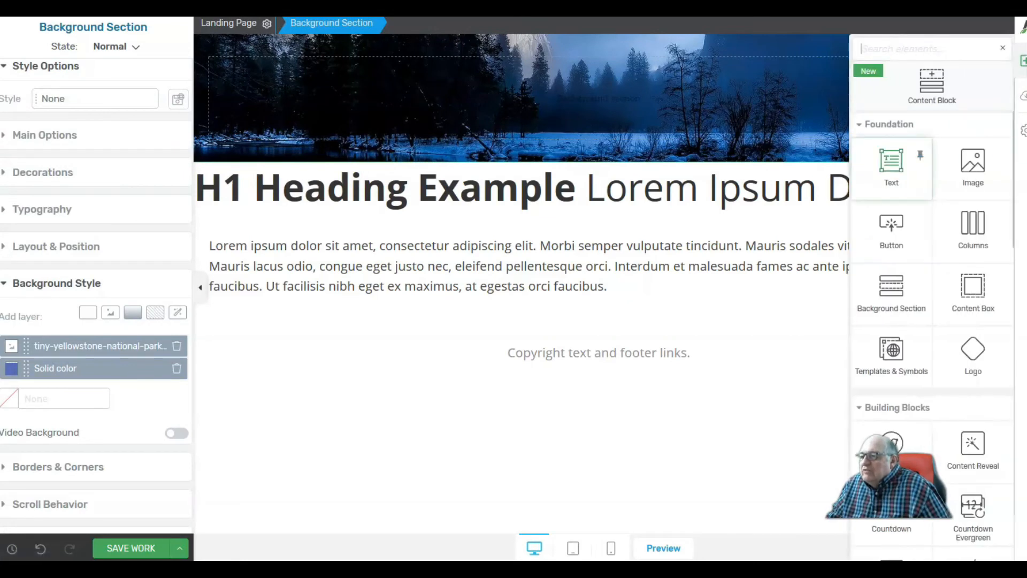
left_click_drag(892, 166, 570, 97)
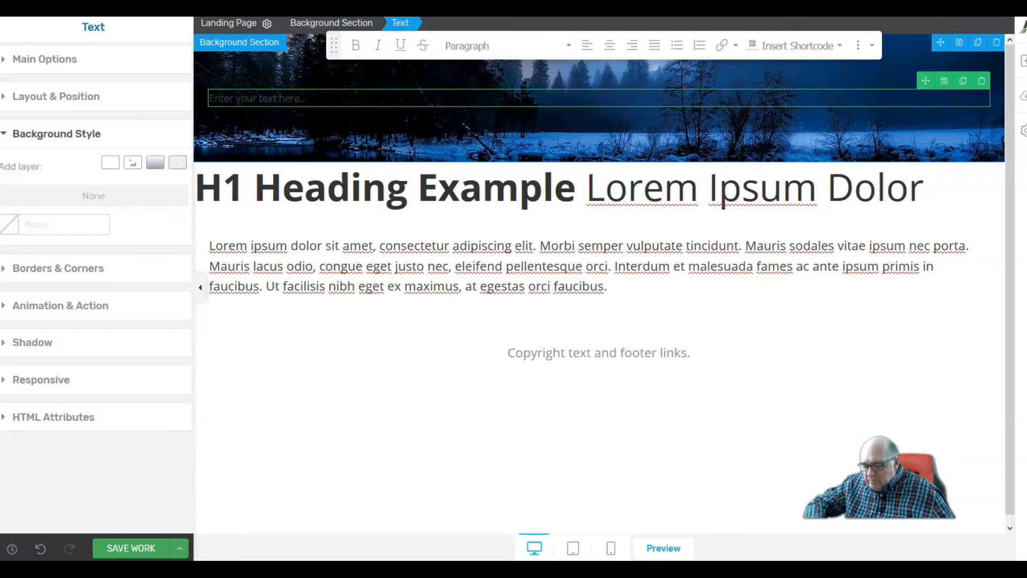
Step: Replace the text element's placeholder with "Sign Up For Your Free Reporter" and save the work
key("BackSpace")
key("BackSpace")
key("BackSpace")
key("BackSpace")
key("BackSpace")
key("BackSpace")
key("BackSpace")
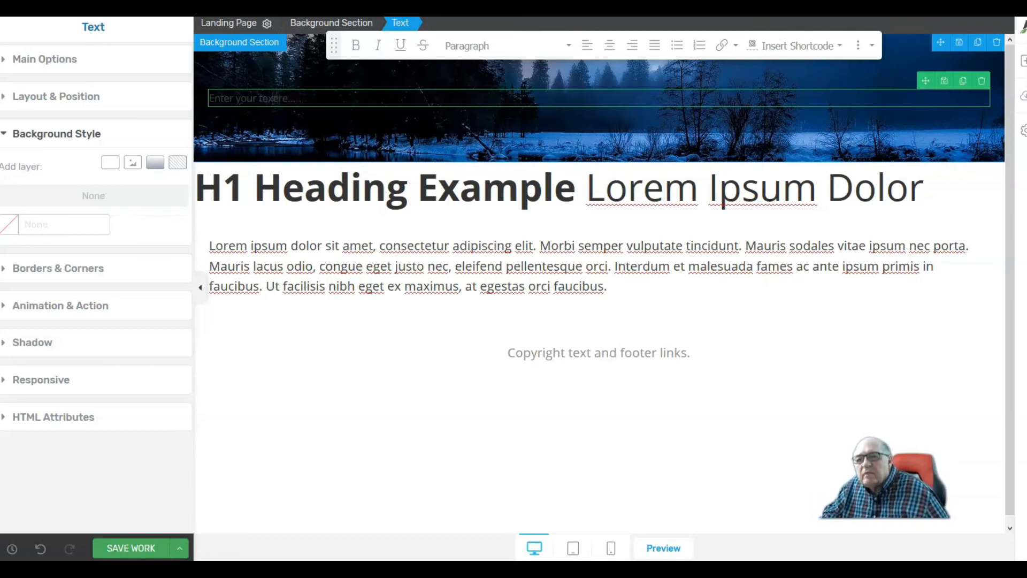
key("BackSpace")
key("BackSpace")
key("BackSpace")
key("BackSpace")
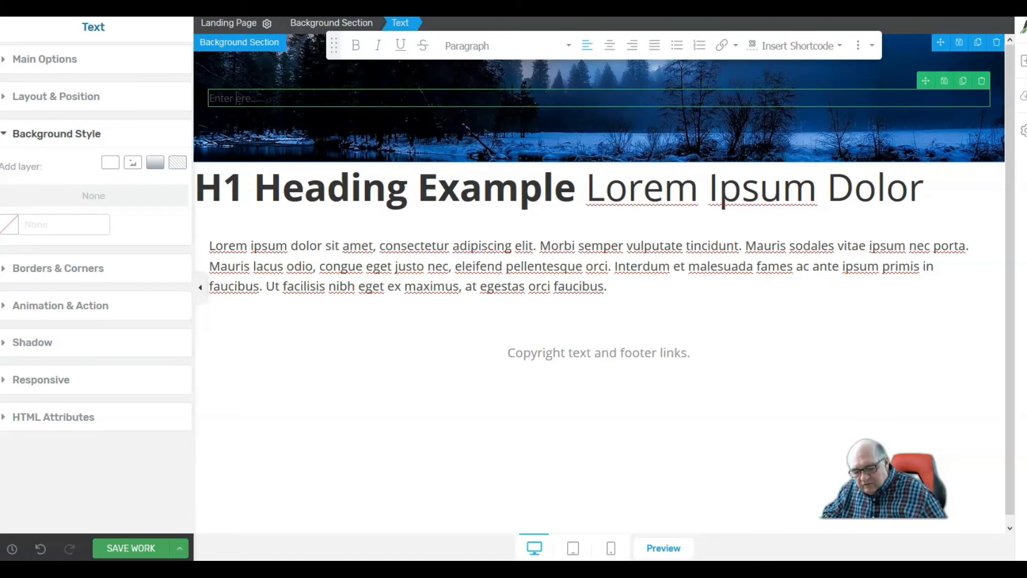
type("Sign Up")
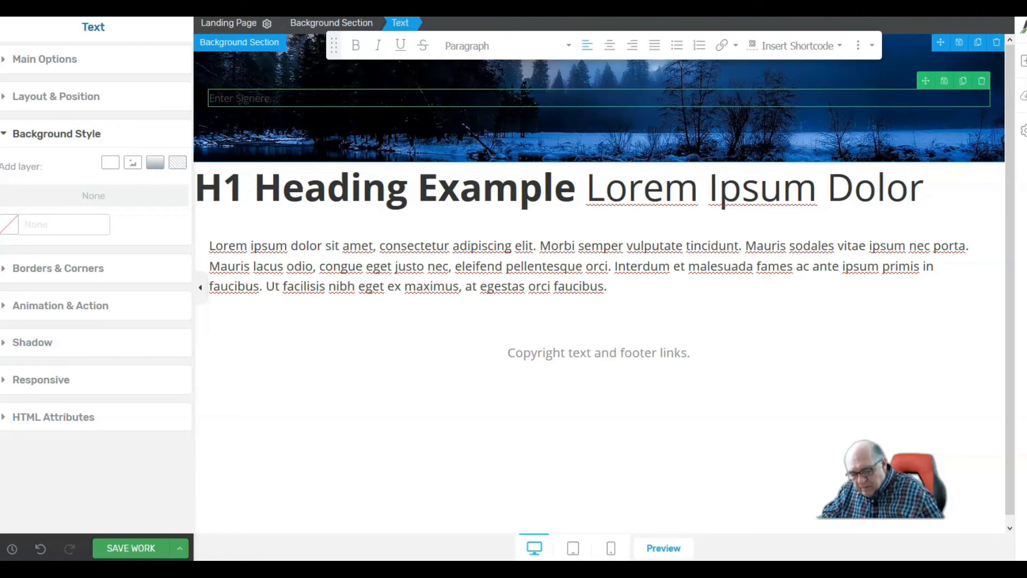
type(" For ")
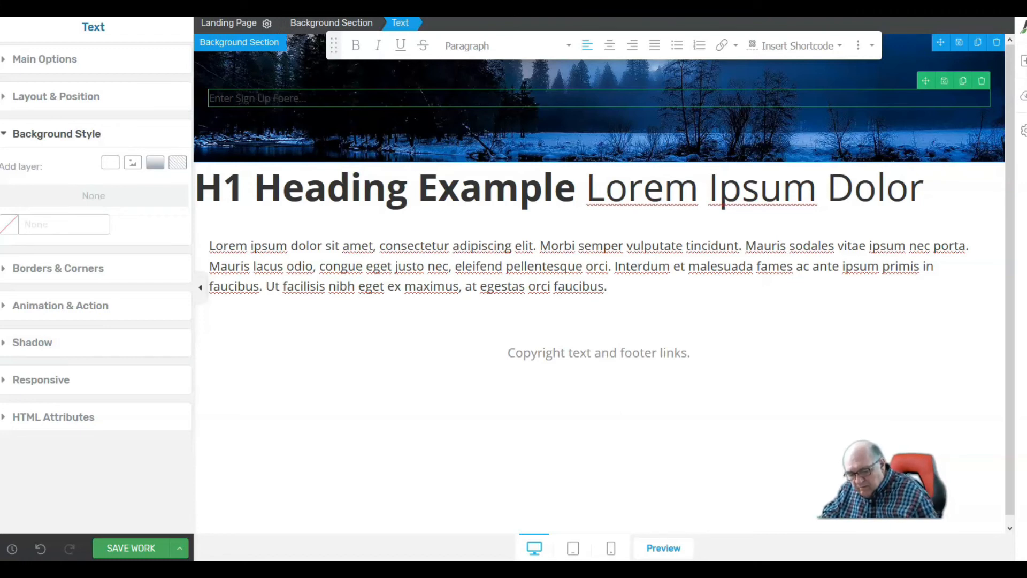
type("Your ")
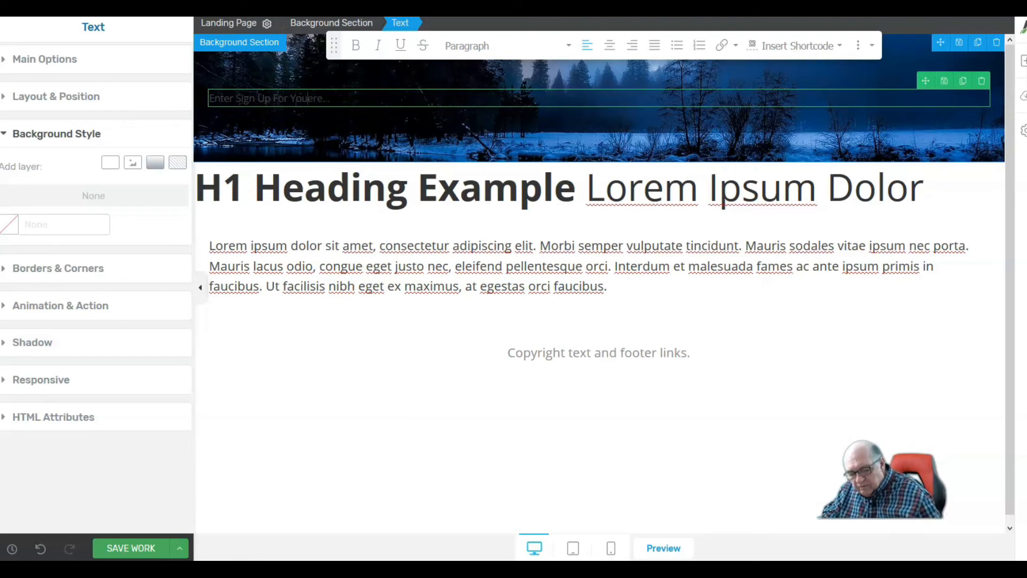
type("Free Rep")
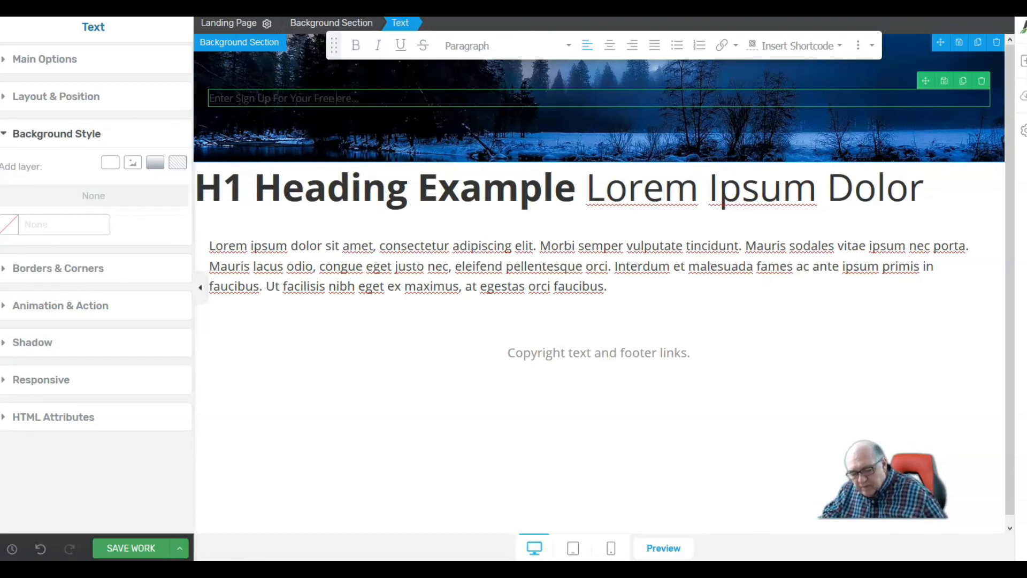
type("ort")
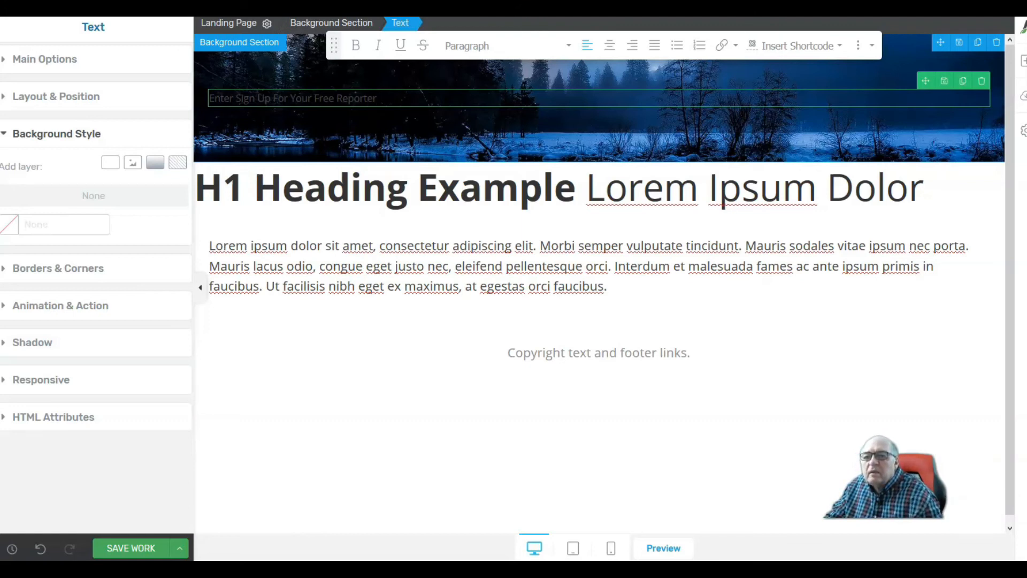
key("BackSpace")
key("BackSpace")
key("BackSpace")
key("BackSpace")
key("BackSpace")
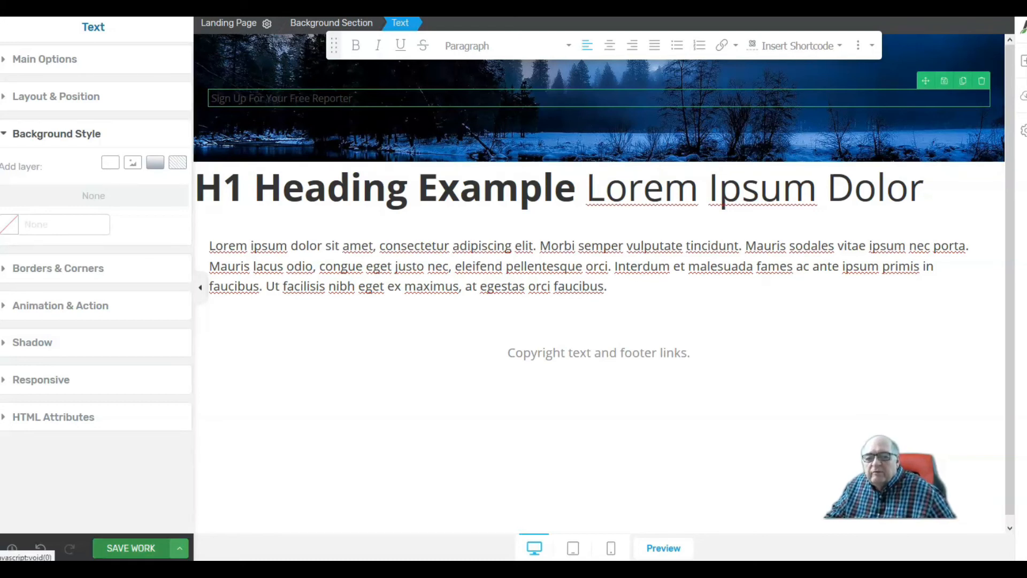
left_click(131, 548)
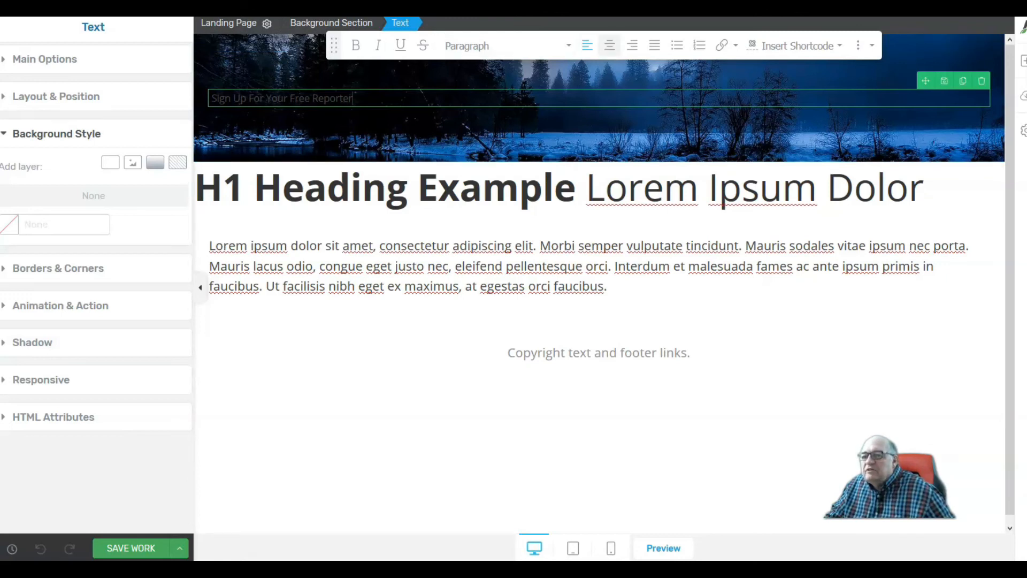
Step: Center the "Sign Up For Your Free Reporter" text and set its color to #f6eded
left_click(610, 44)
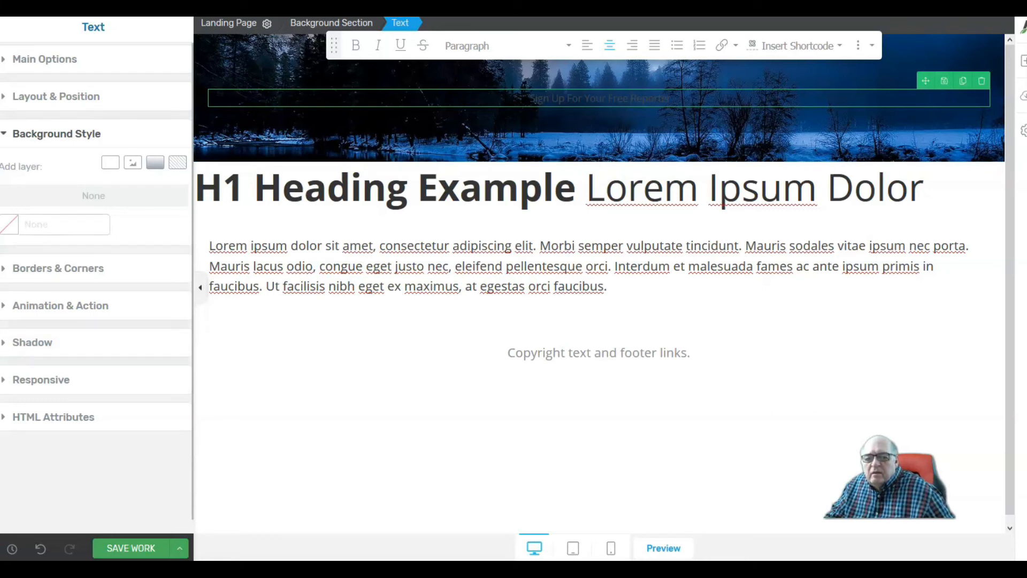
left_click(599, 99)
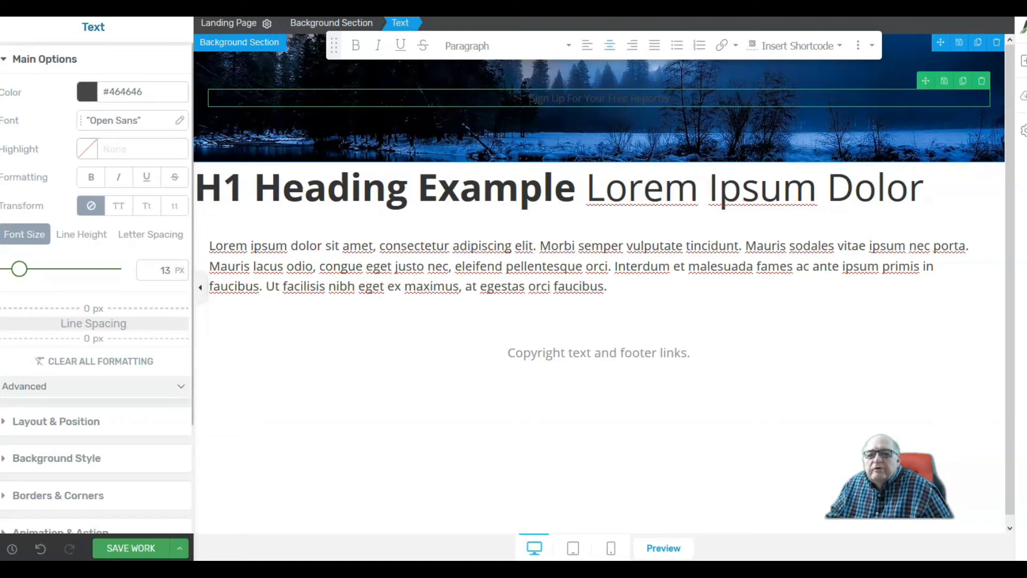
left_click(44, 59)
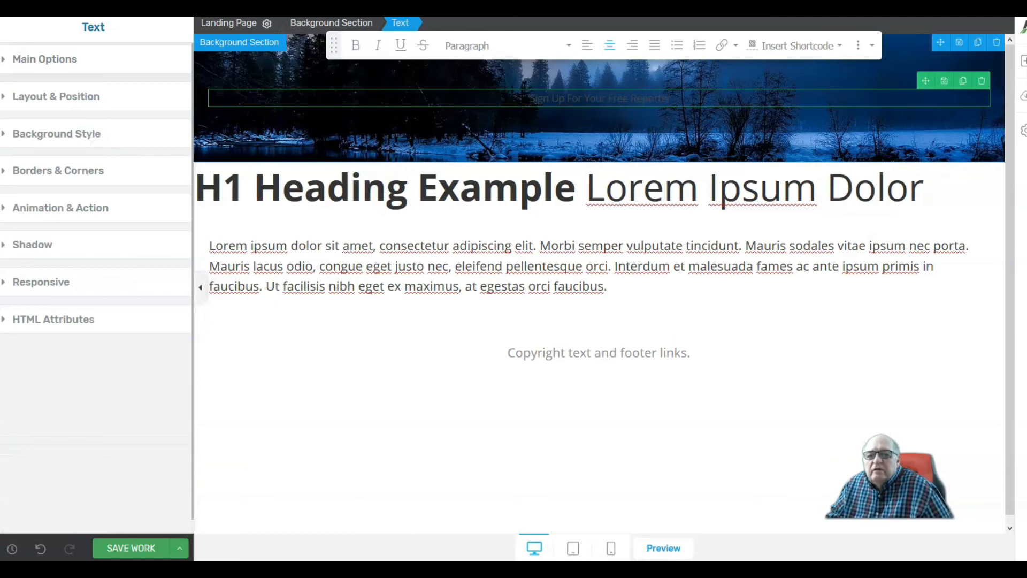
left_click(44, 59)
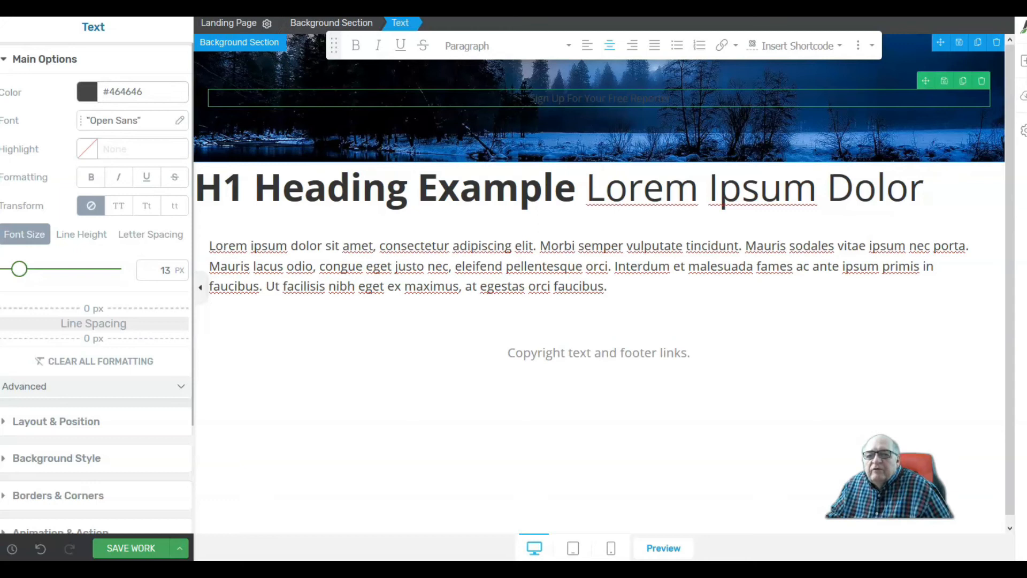
left_click(87, 92)
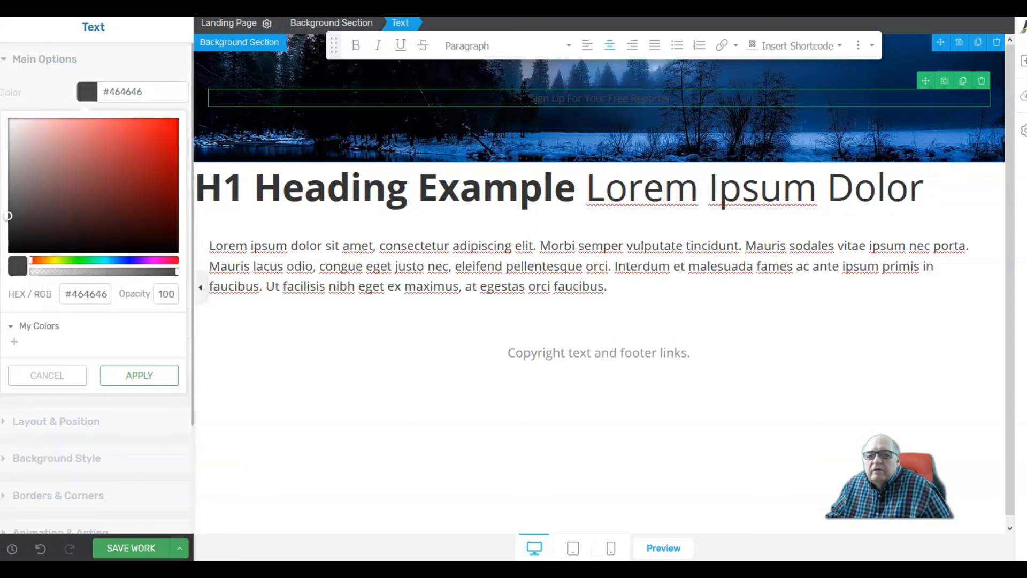
left_click(15, 123)
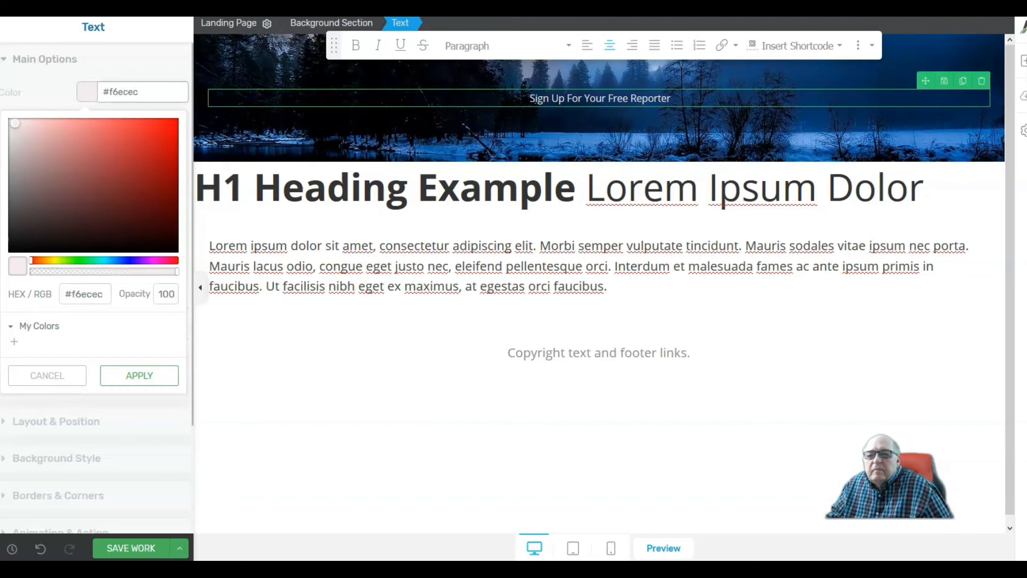
left_click_drag(15, 123, 14, 123)
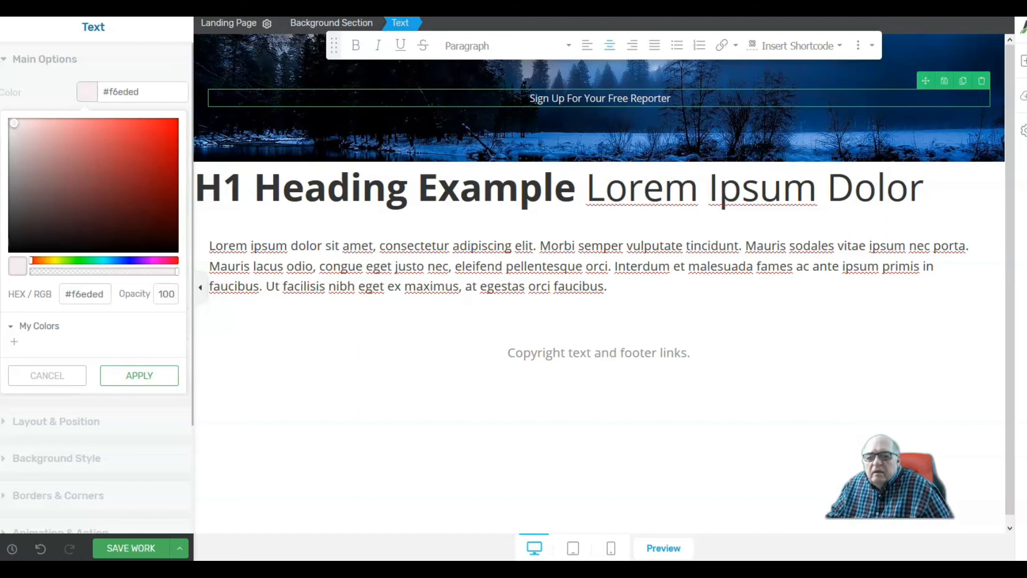
left_click(139, 376)
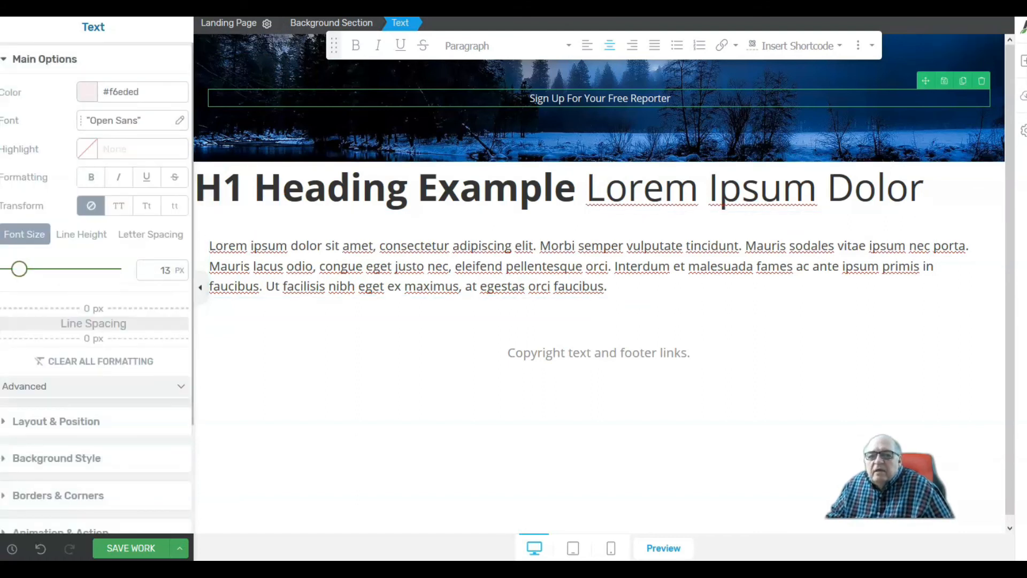
Step: Apply the Google font Open Sans to the sign-up text at a font size of 80 px and save the work
left_click(180, 121)
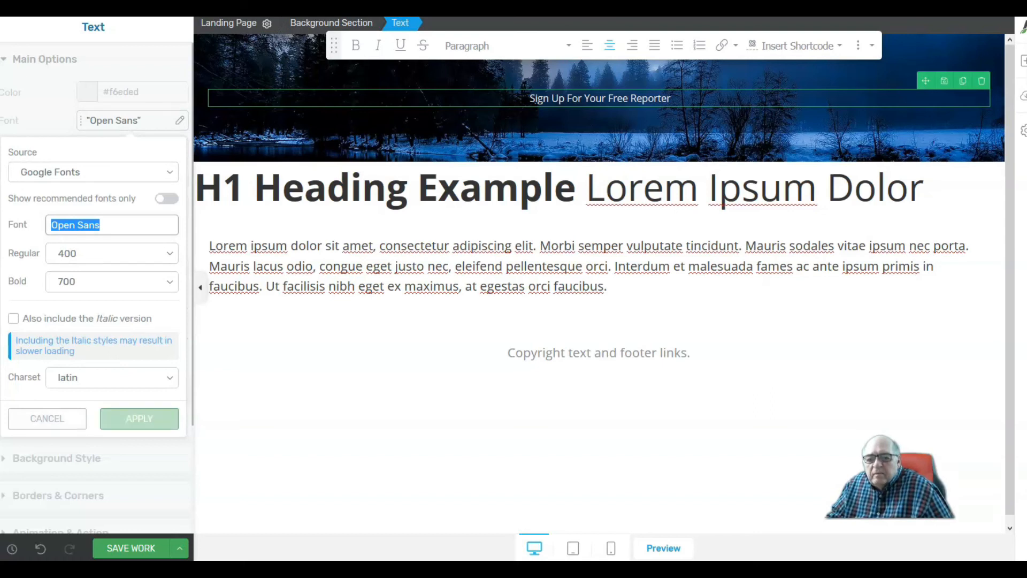
left_click(140, 418)
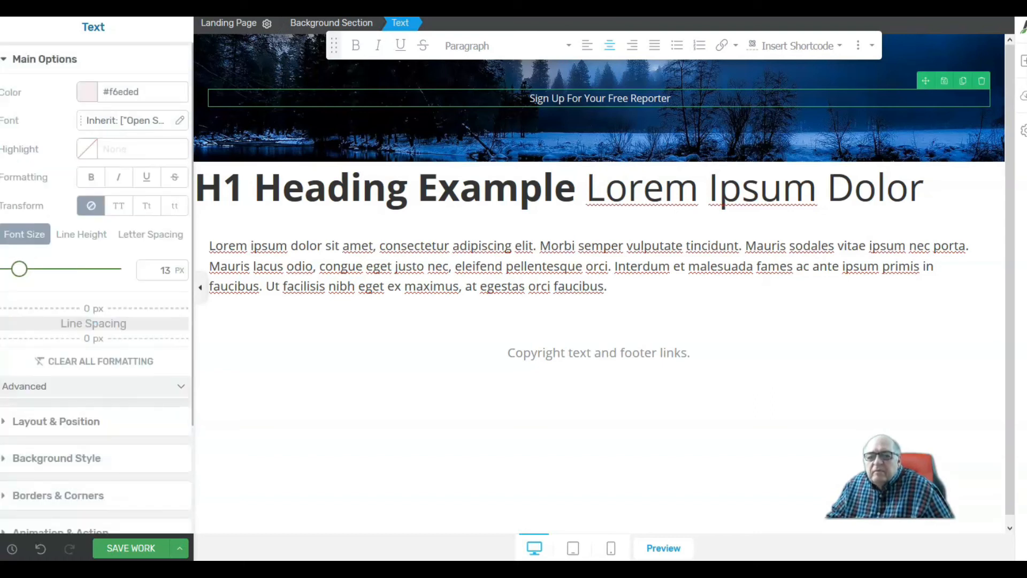
left_click_drag(19, 269, 92, 268)
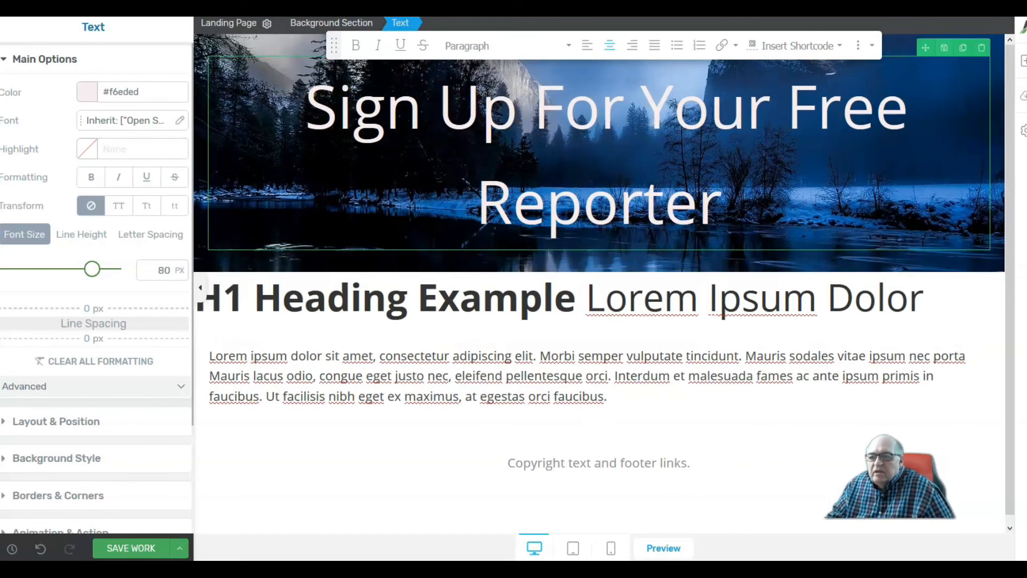
scroll(97, 289, "down", 2)
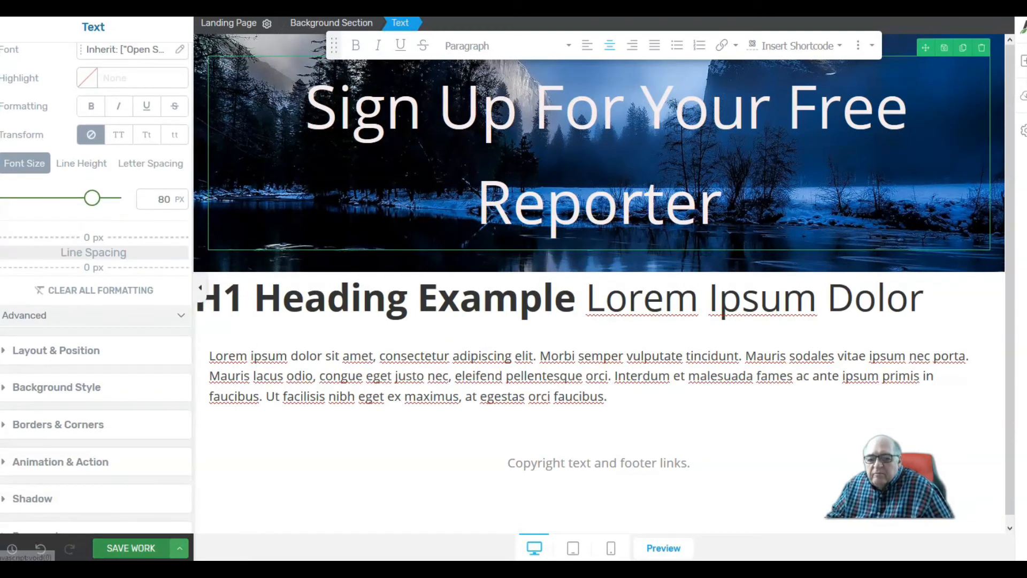
left_click(131, 548)
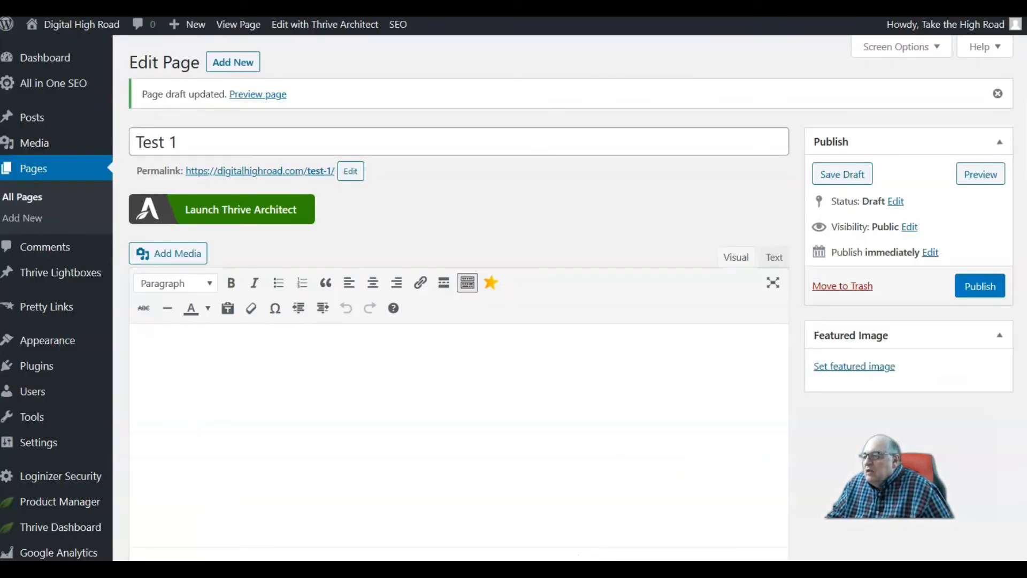
Step: Save the Test 1 page as a draft in WordPress and open its preview in a new tab
left_click(842, 174)
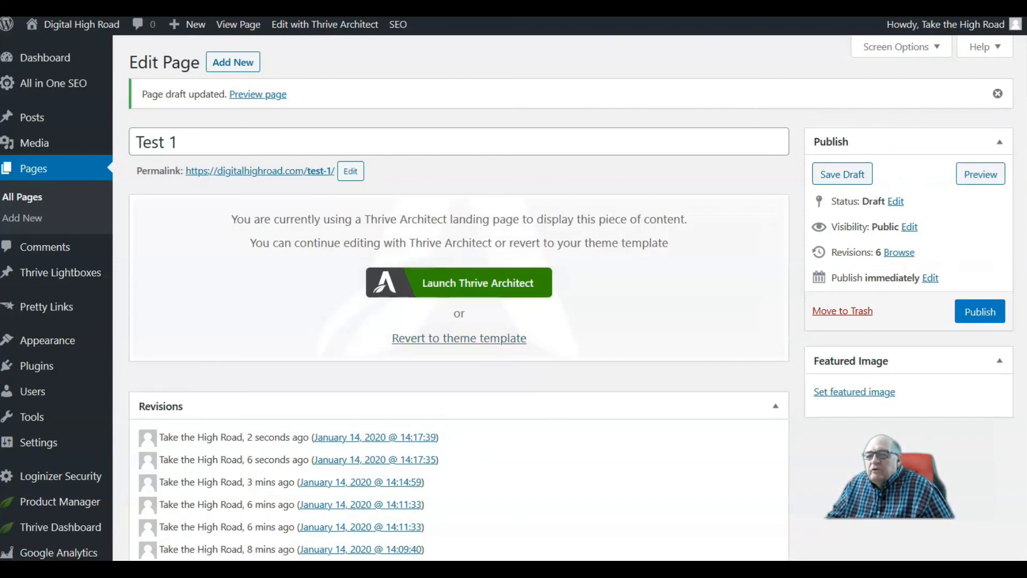
right_click(254, 95)
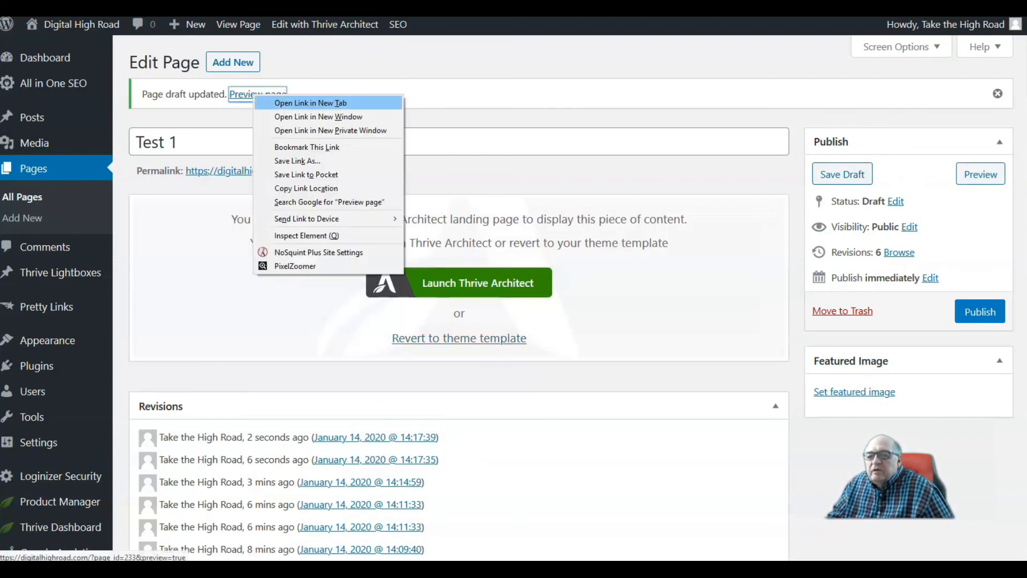
left_click(311, 103)
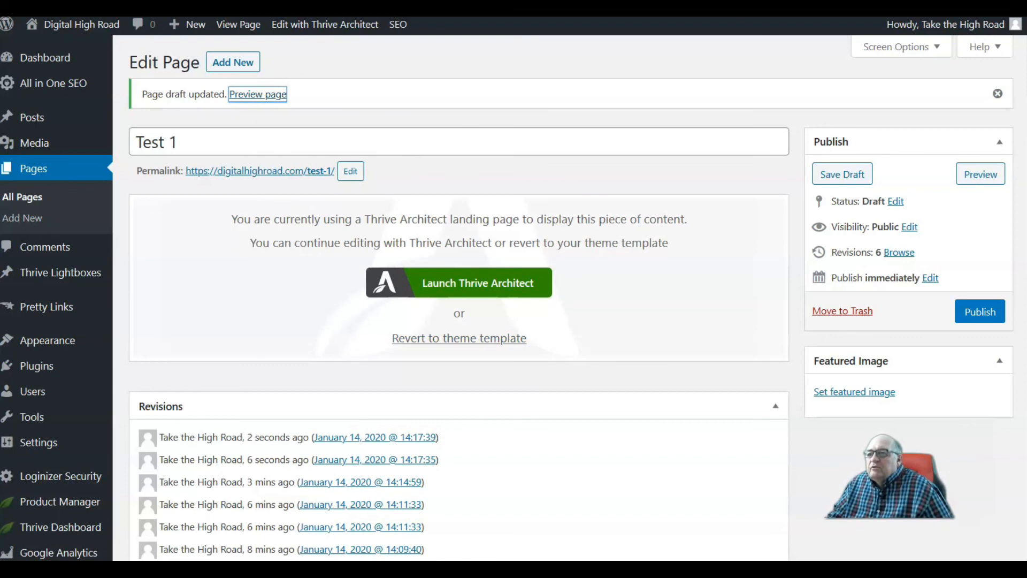
key("ctrl+Tab")
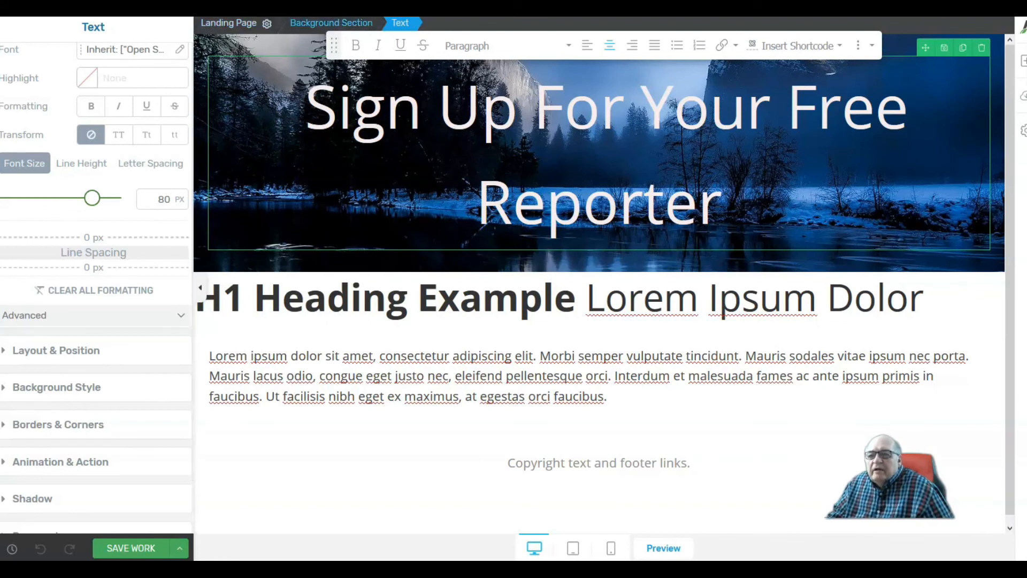
Step: Back in Thrive Architect, set the background section's minimum height to 869 px and save the work
left_click(331, 22)
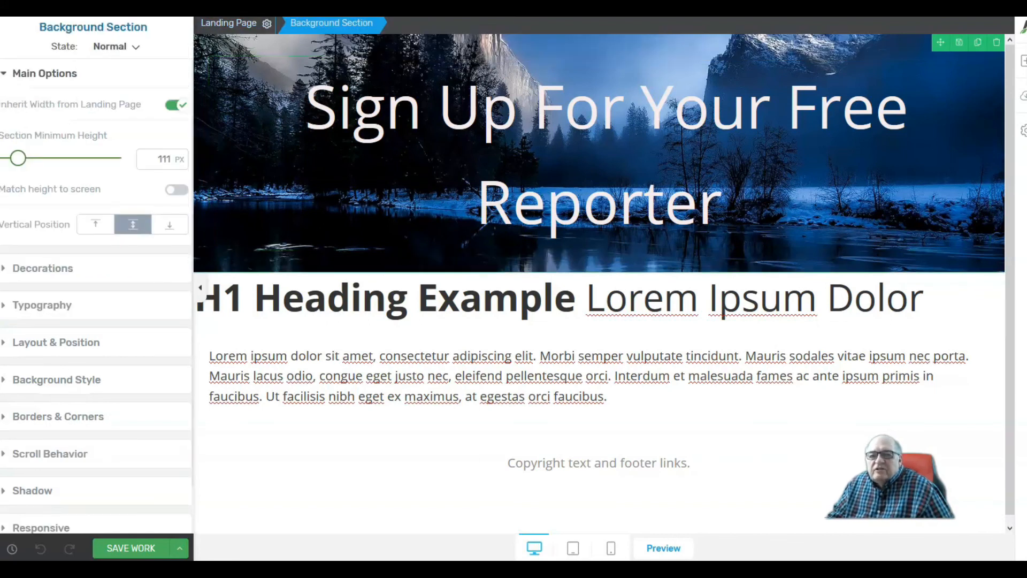
left_click_drag(17, 158, 100, 158)
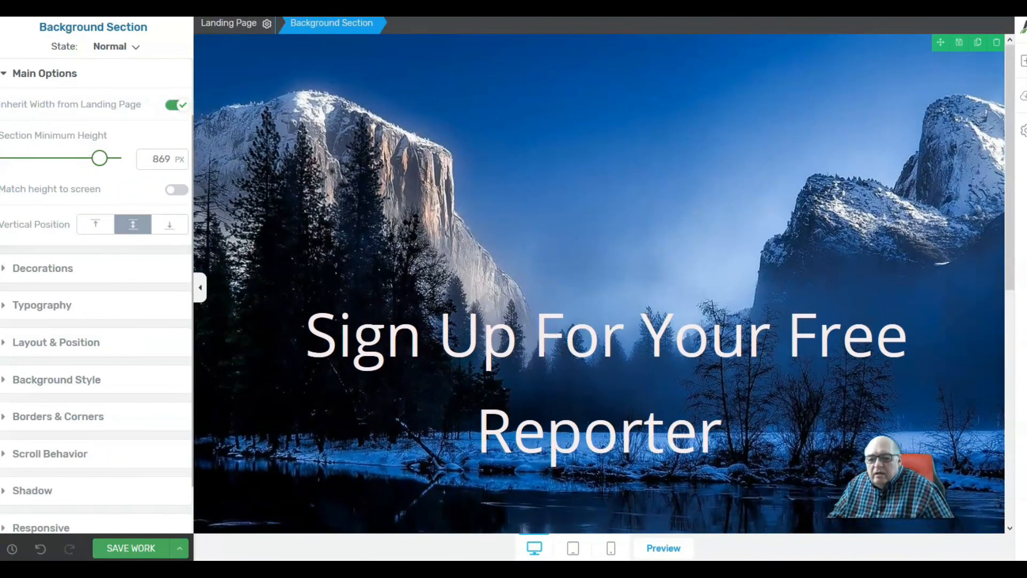
left_click(131, 547)
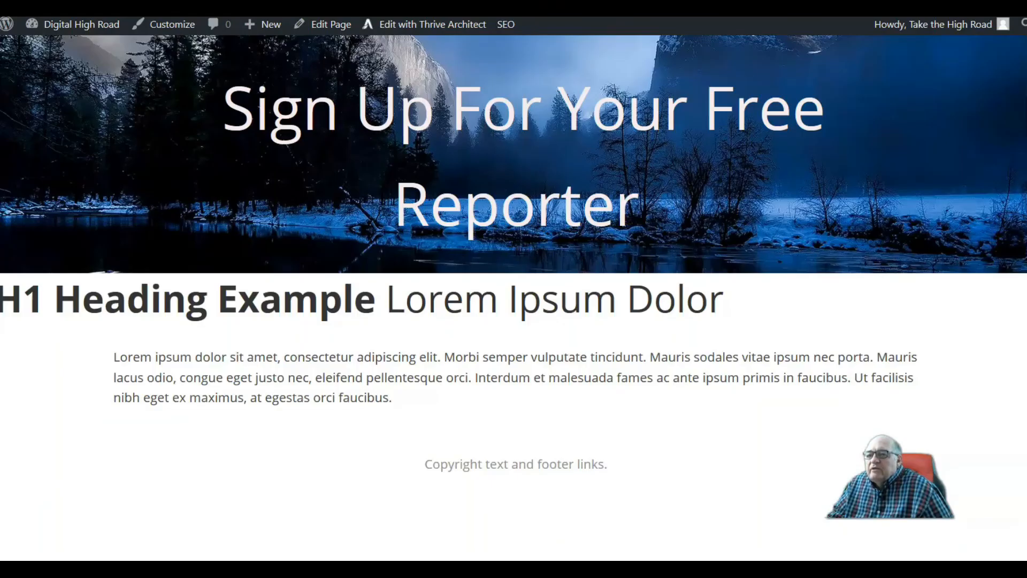
Step: Close the outdated page preview tab and save the Test 1 draft again
right_click(479, 1)
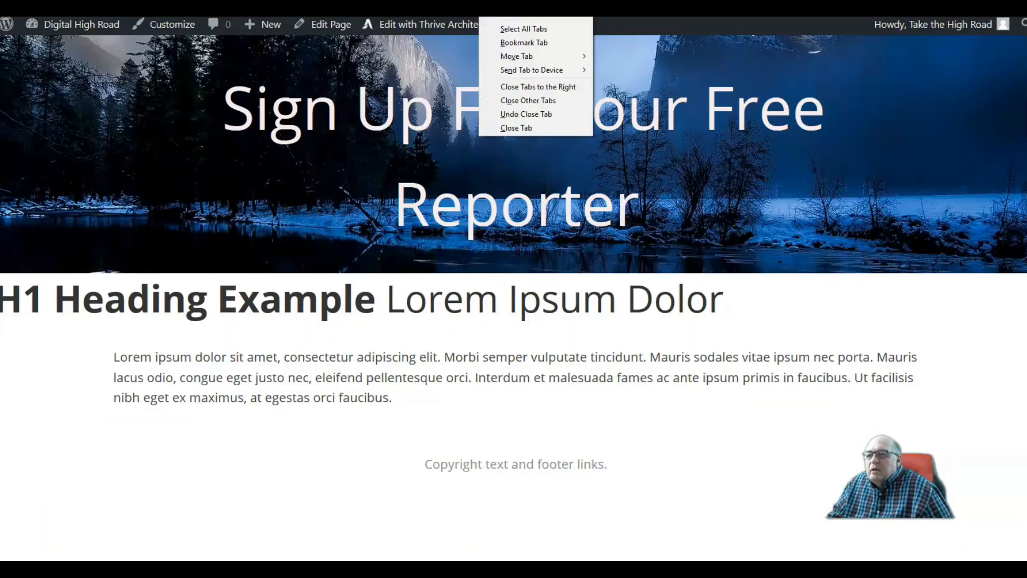
left_click(516, 128)
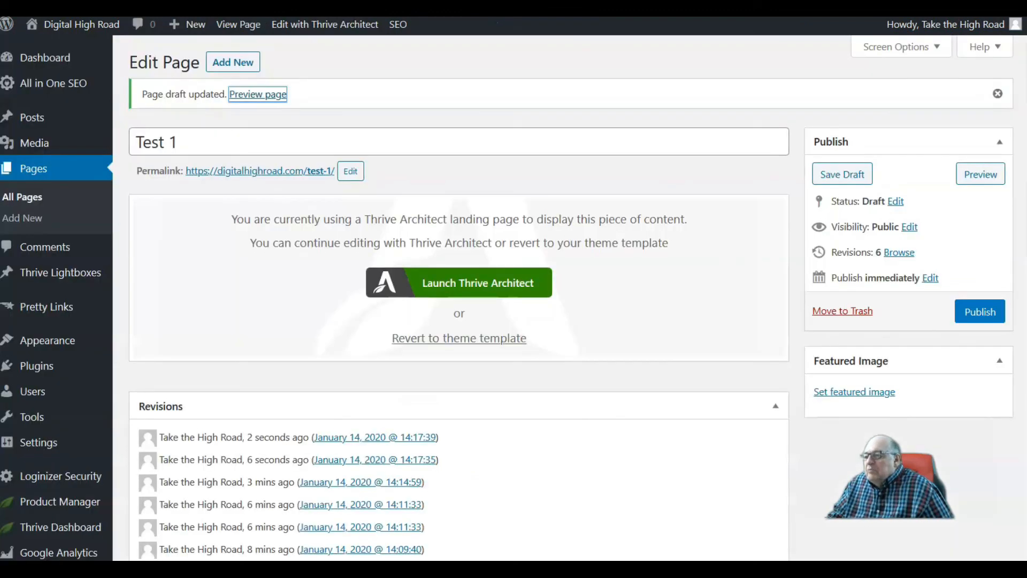
left_click(842, 174)
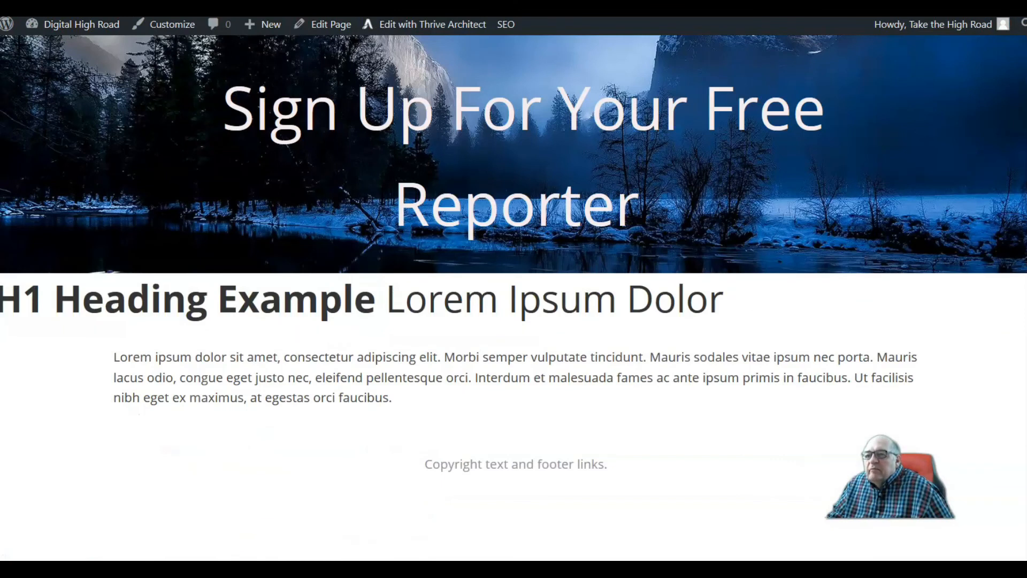
Step: Reload the page preview and examine how the sign-up text sits over the taller background image
right_click(468, 1)
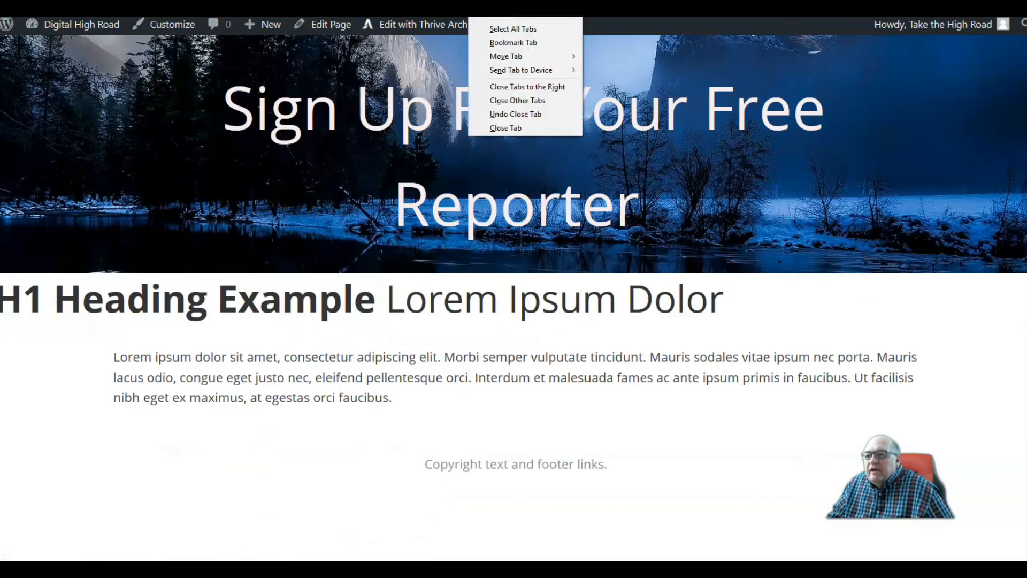
left_click(502, 1)
mouse_move(933, 25)
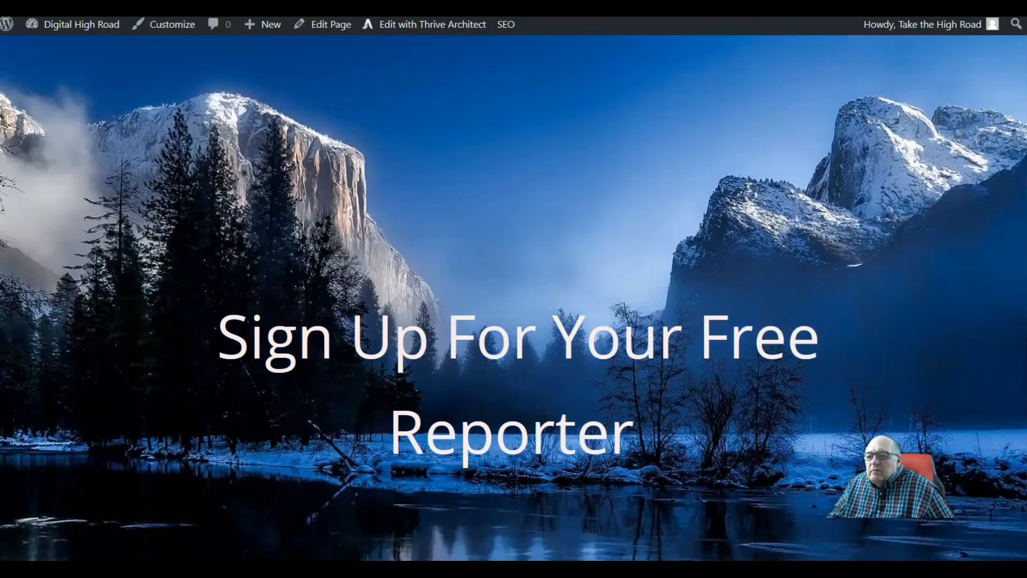
scroll(514, 297, "down", 3)
scroll(513, 298, "up", 2)
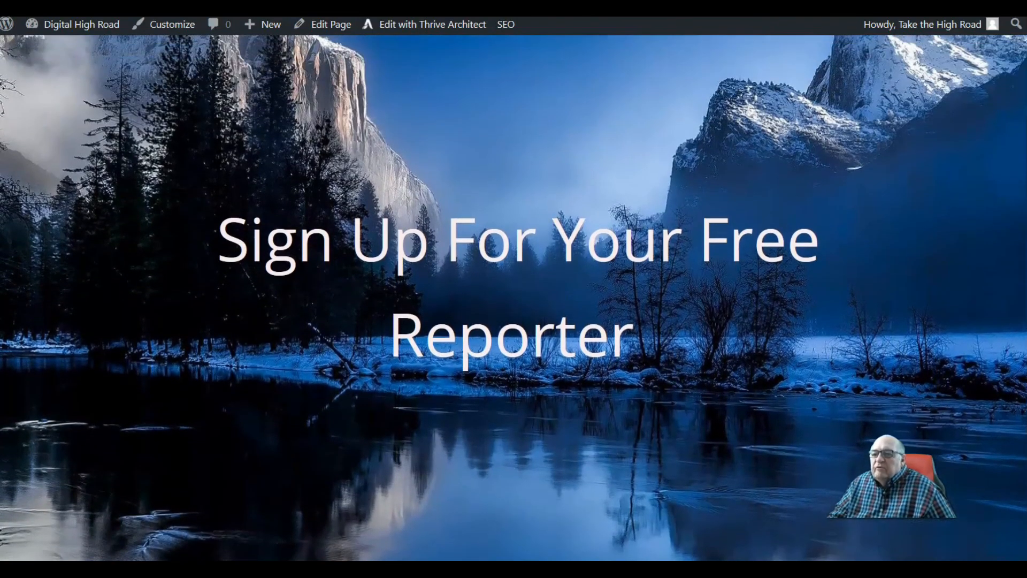